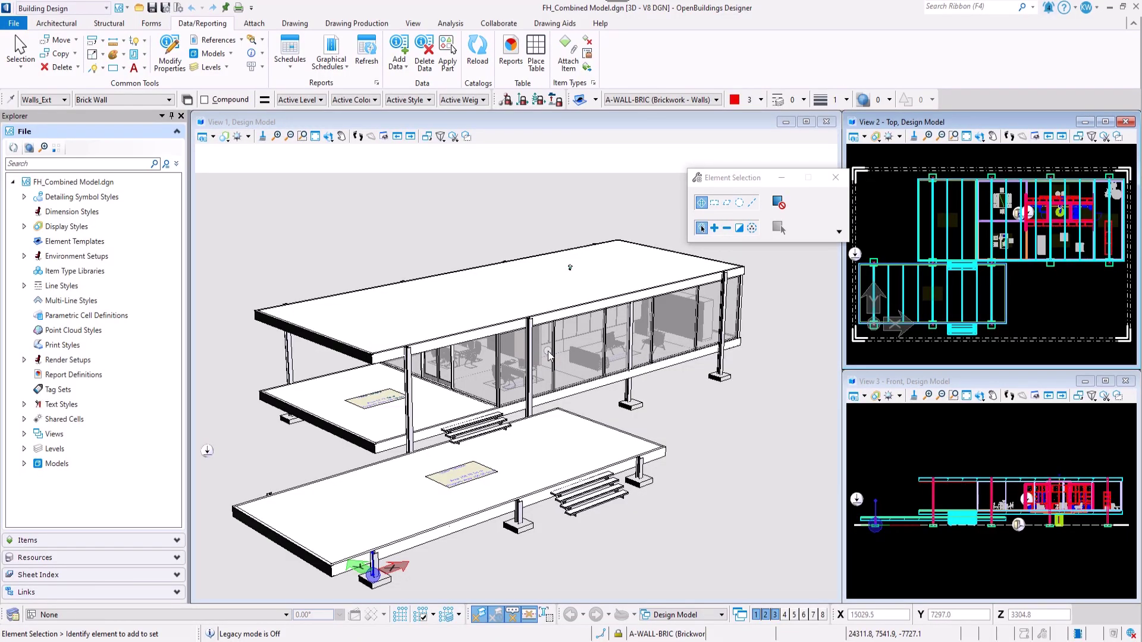
Rotate and zoom the 3D view to inspect the Farnsworth House glass pavilion model.
{"action": "left_click", "coordinate": [328, 136]}
{"action": "left_click", "coordinate": [461, 475]}
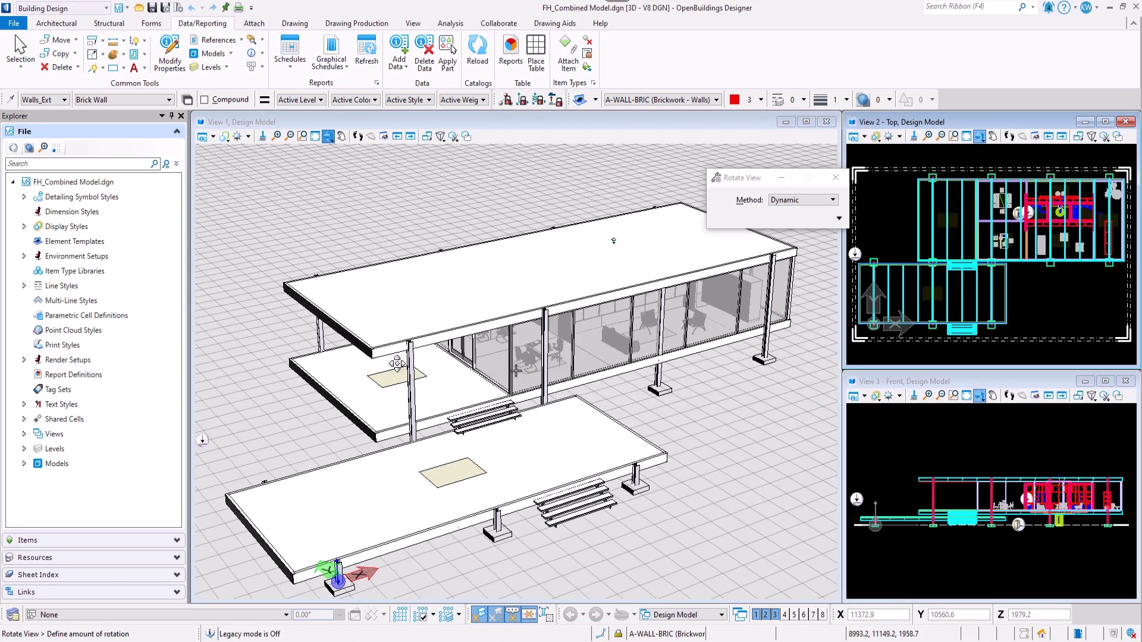
{"action": "scroll", "coordinate": [515, 369], "scroll_direction": "up", "scroll_amount": 5}
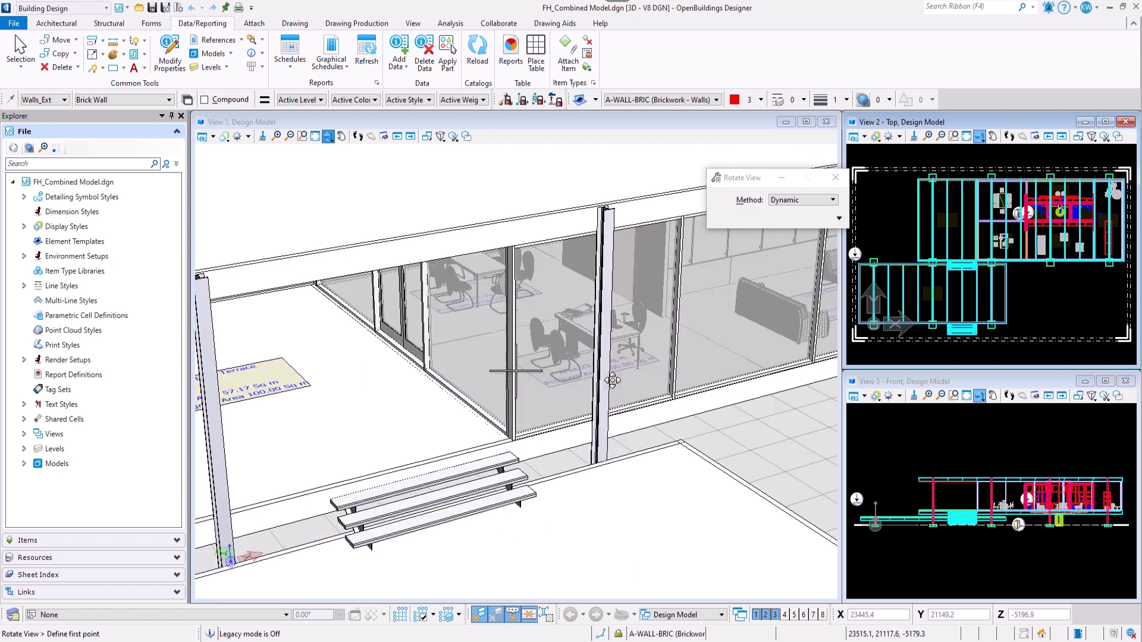
{"action": "scroll", "coordinate": [575, 364], "scroll_direction": "down", "scroll_amount": 3}
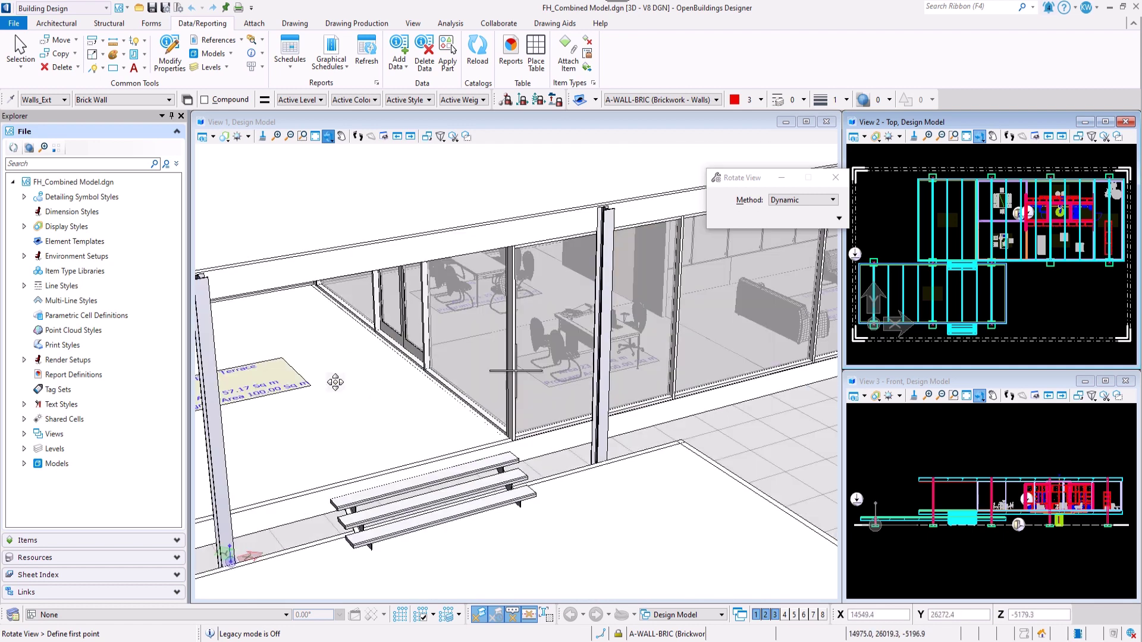
{"action": "scroll", "coordinate": [1075, 188], "scroll_direction": "up", "scroll_amount": 5}
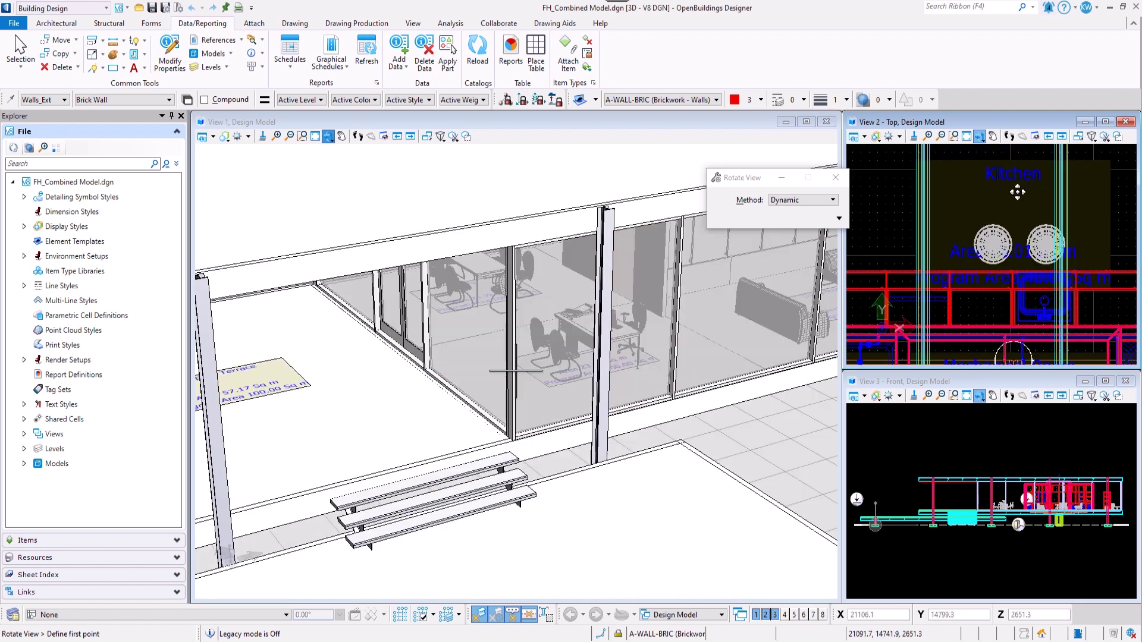
Show the recent FH_Combined Model file's folder in File Explorer and move up to the worksets folder.
{"action": "left_click", "coordinate": [14, 23]}
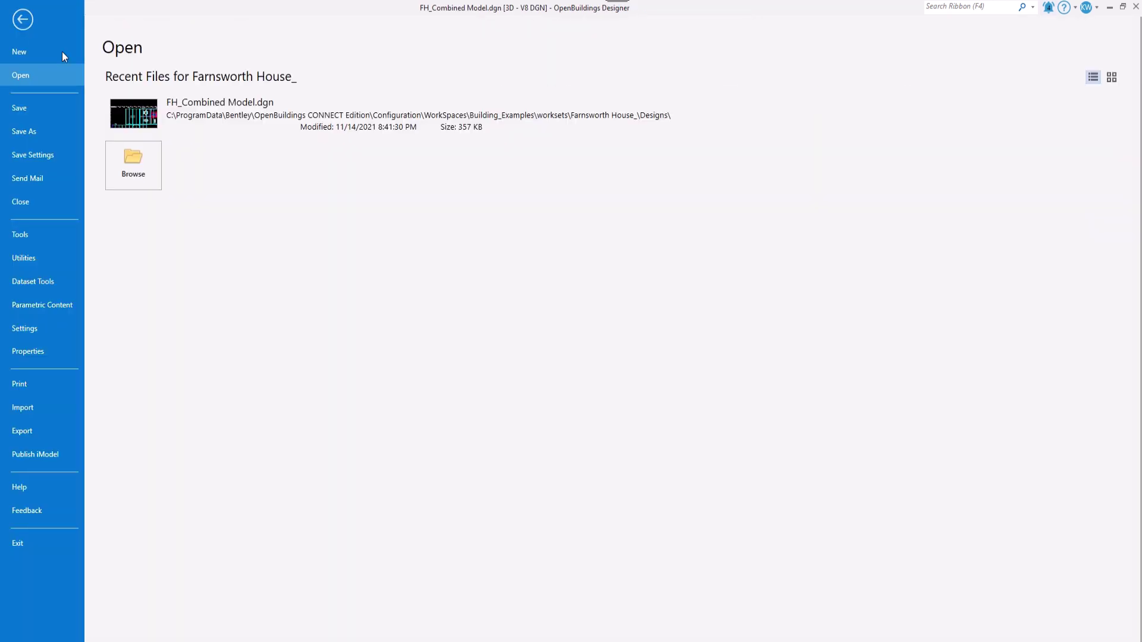
{"action": "right_click", "coordinate": [212, 119]}
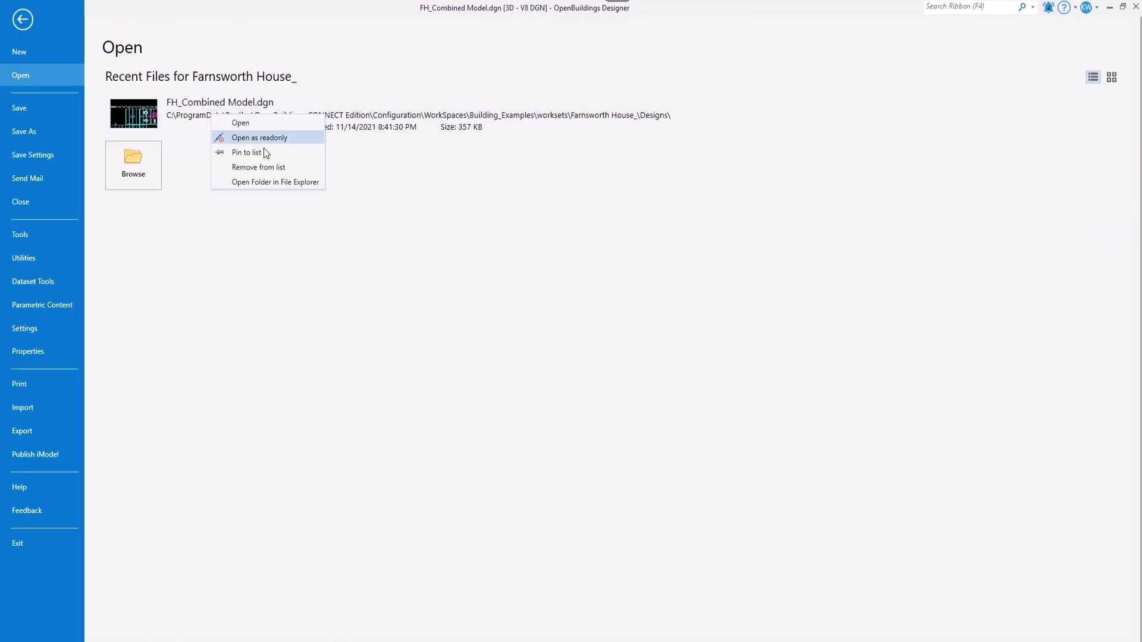
{"action": "left_click", "coordinate": [269, 182]}
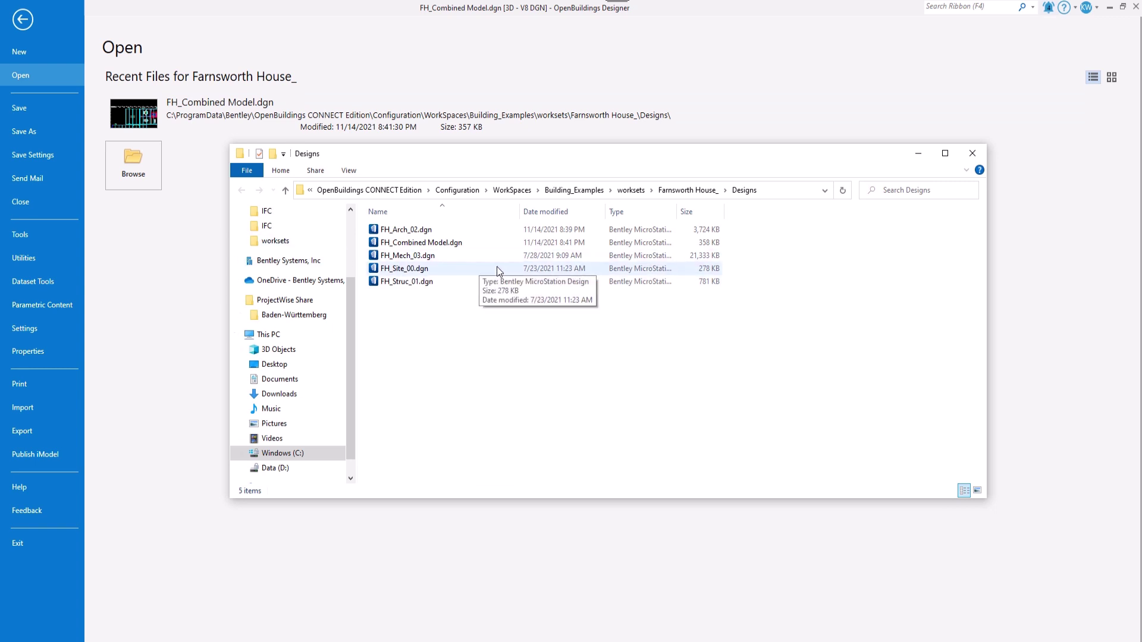
{"action": "left_click", "coordinate": [633, 191]}
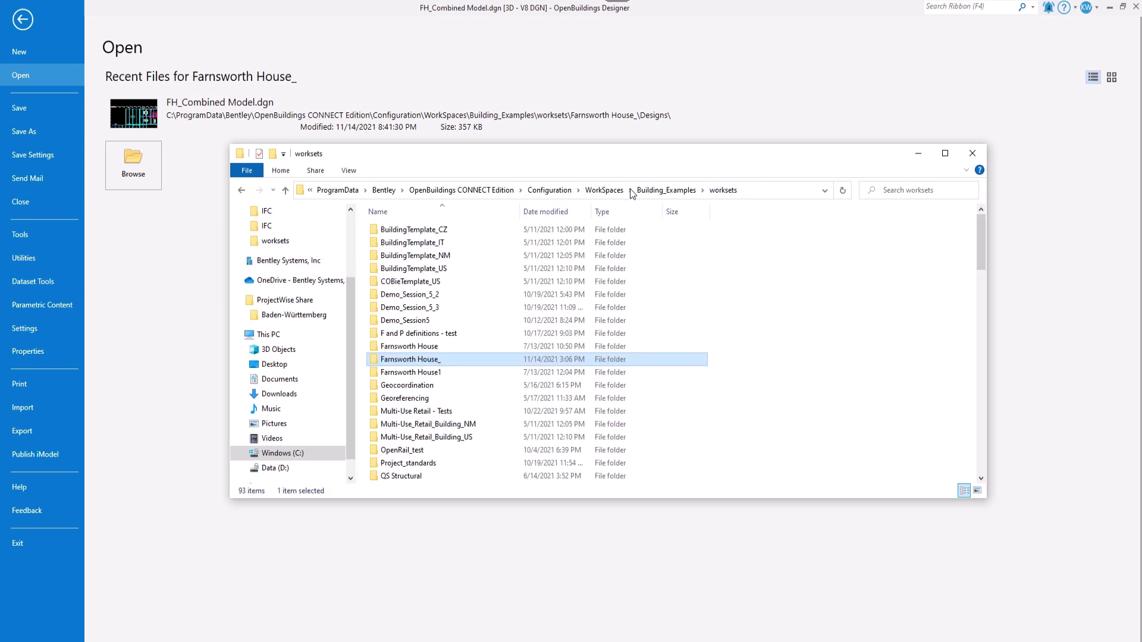
{"action": "scroll", "coordinate": [456, 366], "scroll_direction": "down", "scroll_amount": 15}
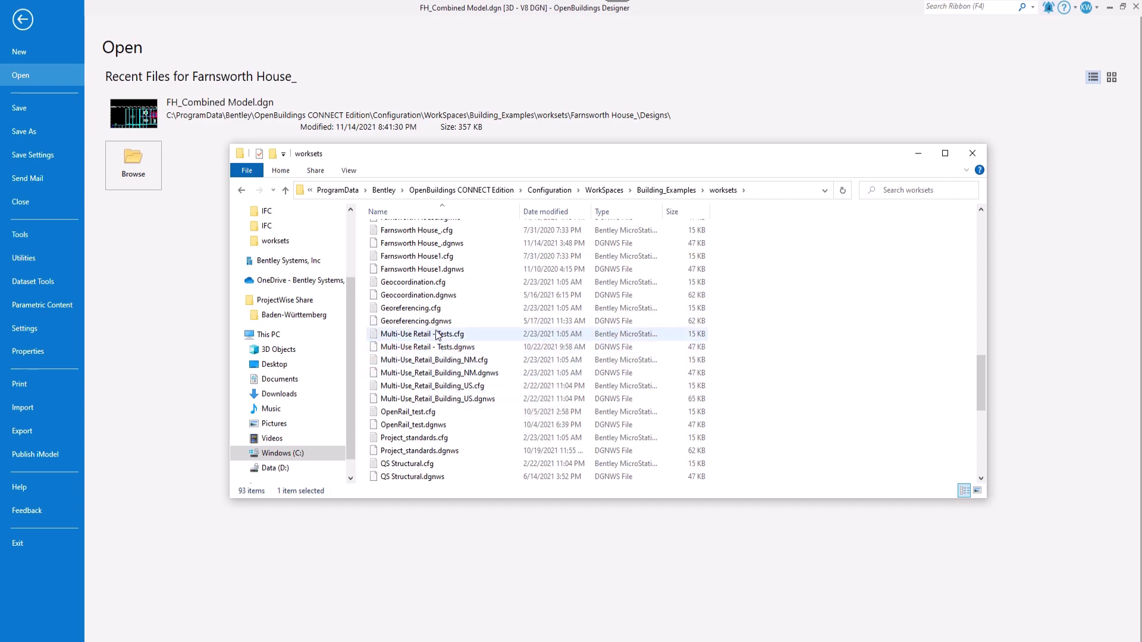
Open Farnsworth House_.cfg in Notepad and find the IFC Dataset Extension section.
{"action": "left_click", "coordinate": [429, 233]}
{"action": "double_click", "coordinate": [431, 233]}
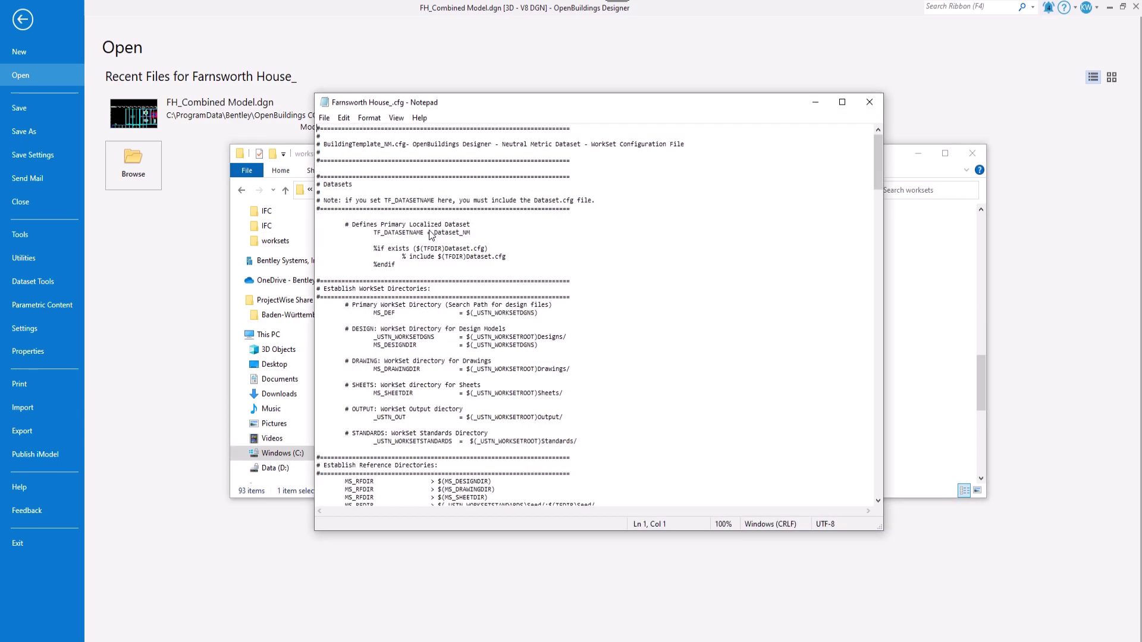
{"action": "scroll", "coordinate": [457, 253], "scroll_direction": "down", "scroll_amount": 20}
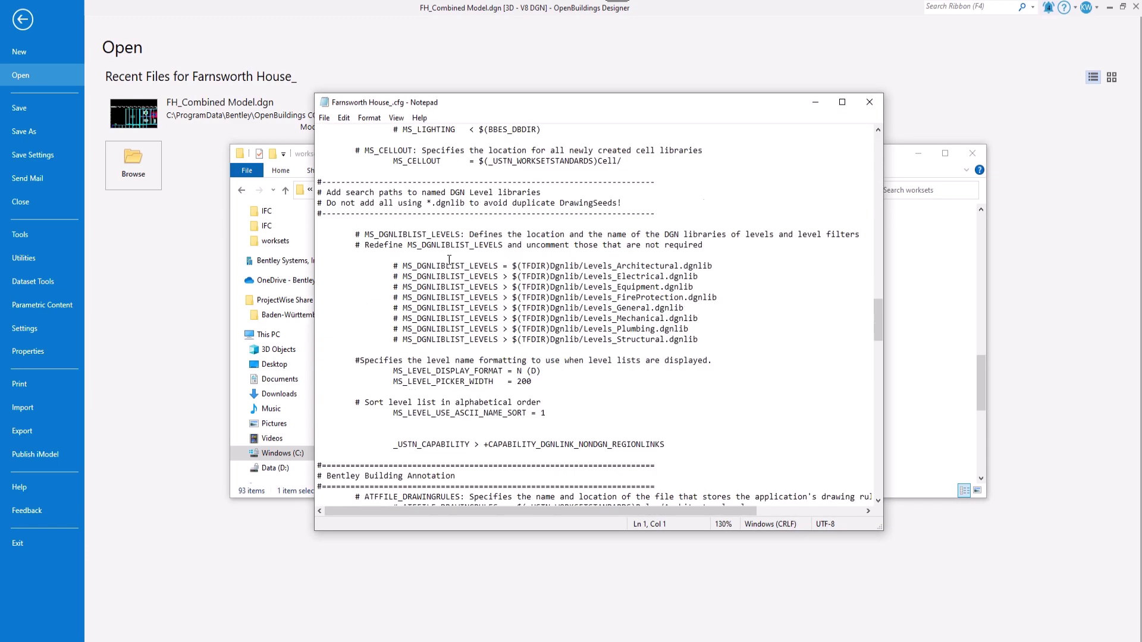
{"action": "scroll", "coordinate": [444, 257], "scroll_direction": "up", "scroll_amount": 3, "text": "ctrl"}
{"action": "scroll", "coordinate": [444, 257], "scroll_direction": "down", "scroll_amount": 15}
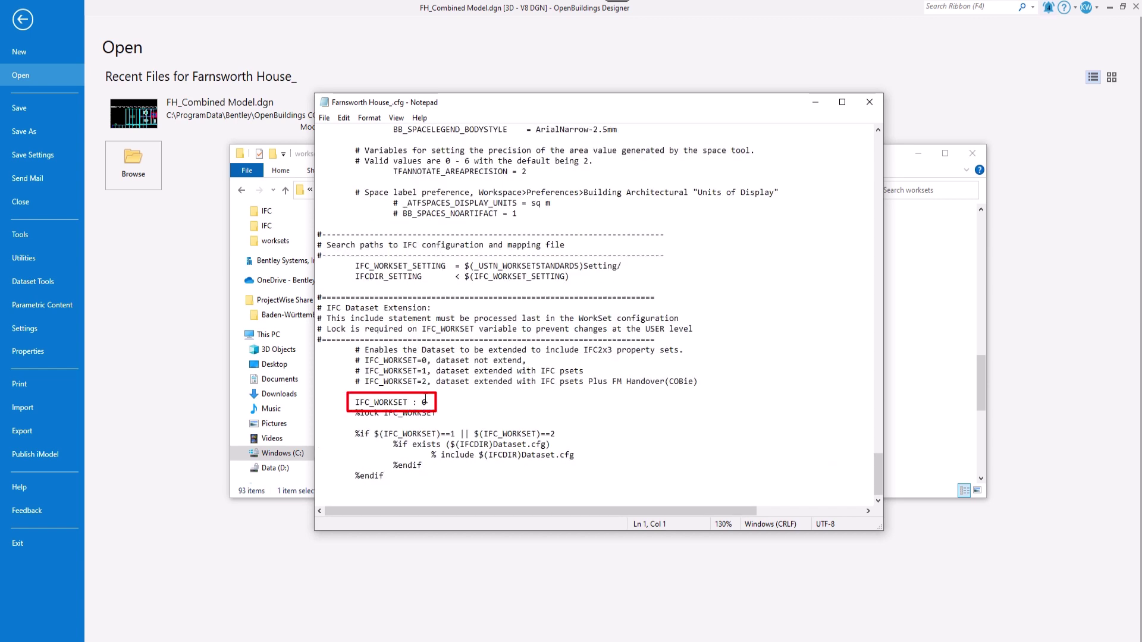
Change IFC_WORKSET from 0 to 2 and save the file when closing Notepad.
{"action": "left_click", "coordinate": [426, 403]}
{"action": "key", "text": "BackSpace"}
{"action": "type", "text": "2"}
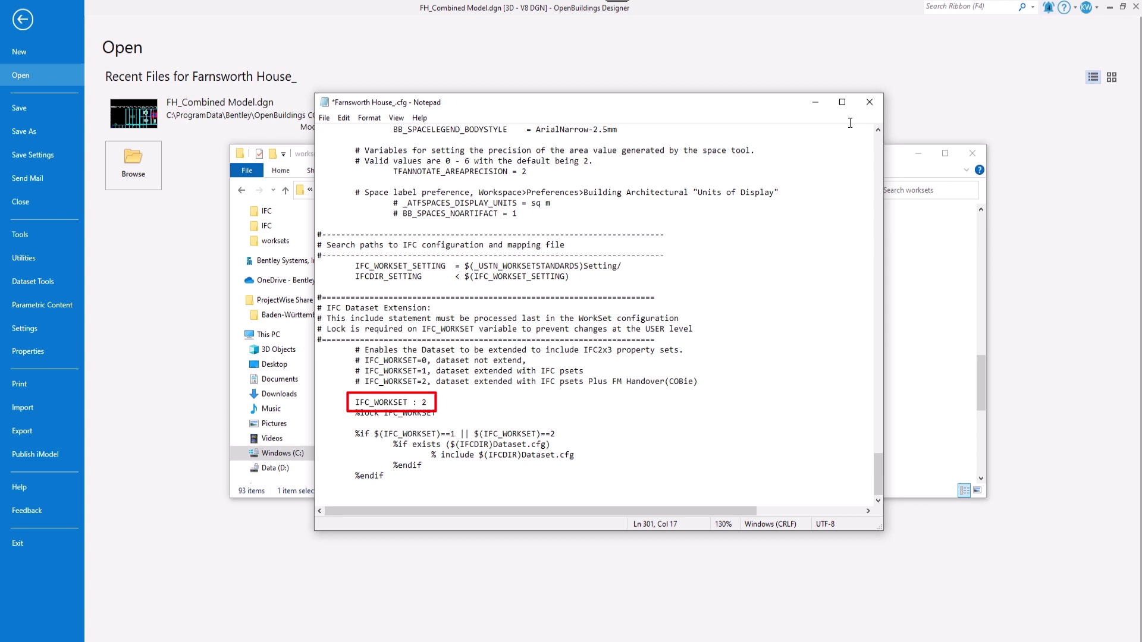
{"action": "left_click", "coordinate": [869, 102]}
{"action": "left_click", "coordinate": [537, 353]}
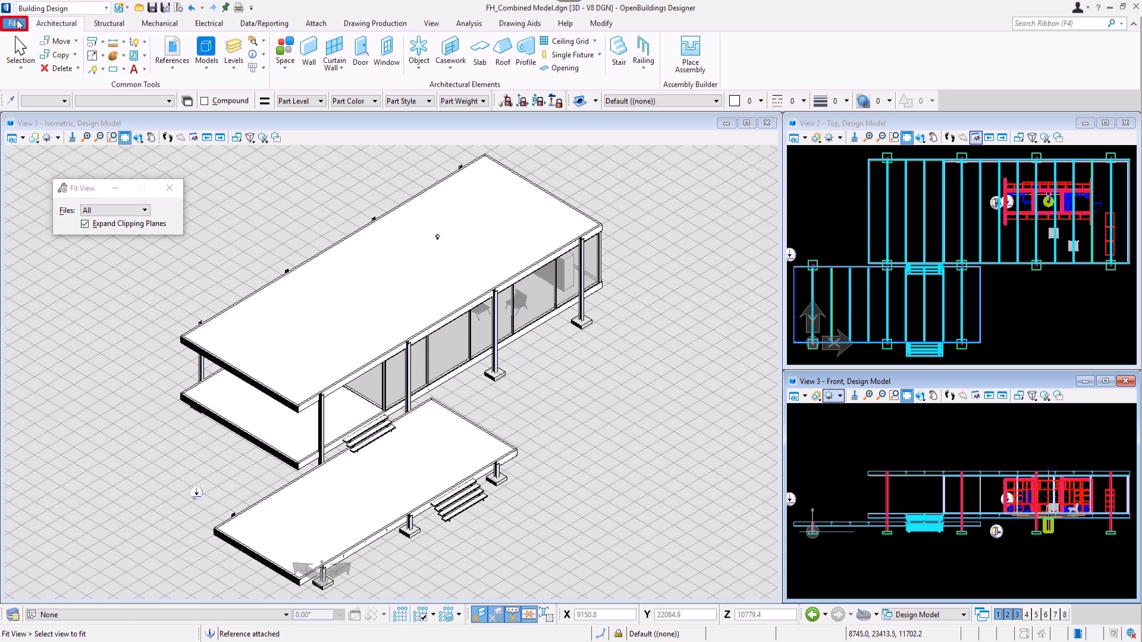
Run DataGroup Upgrade from File > Utilities using the Upgrade all References option.
{"action": "left_click", "coordinate": [18, 23]}
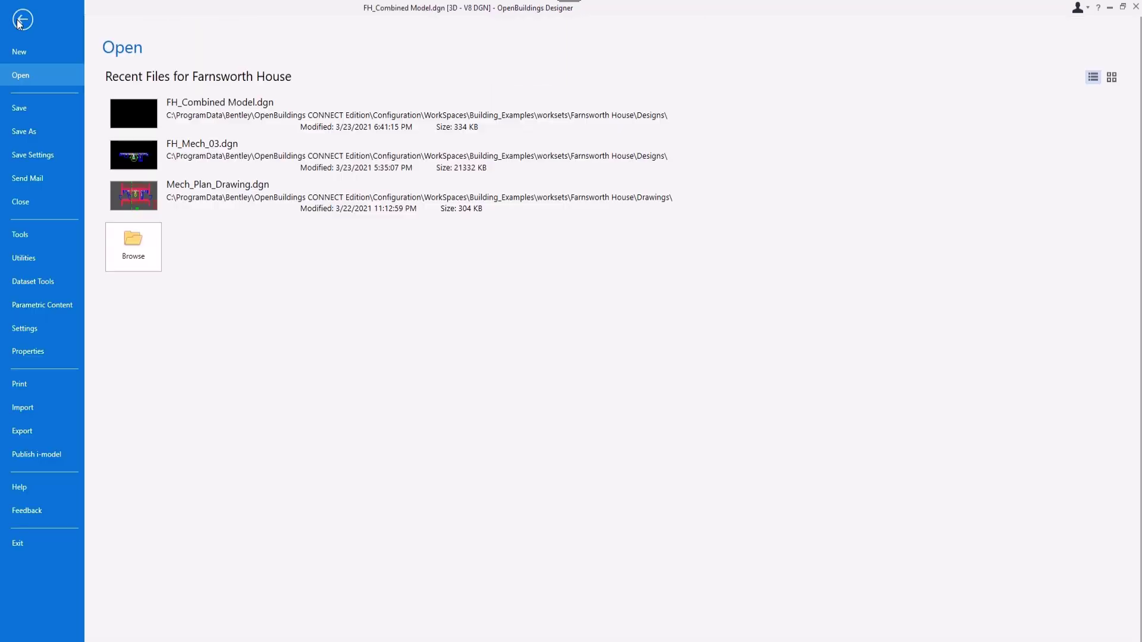
{"action": "left_click", "coordinate": [43, 258]}
{"action": "left_click", "coordinate": [309, 134]}
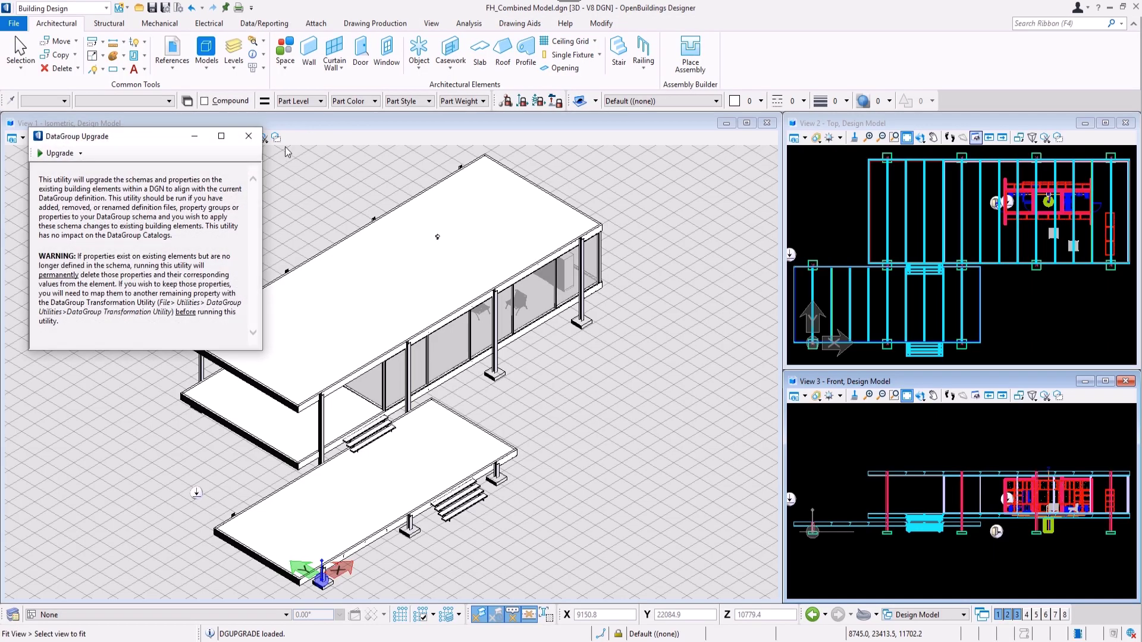
{"action": "left_click", "coordinate": [80, 153]}
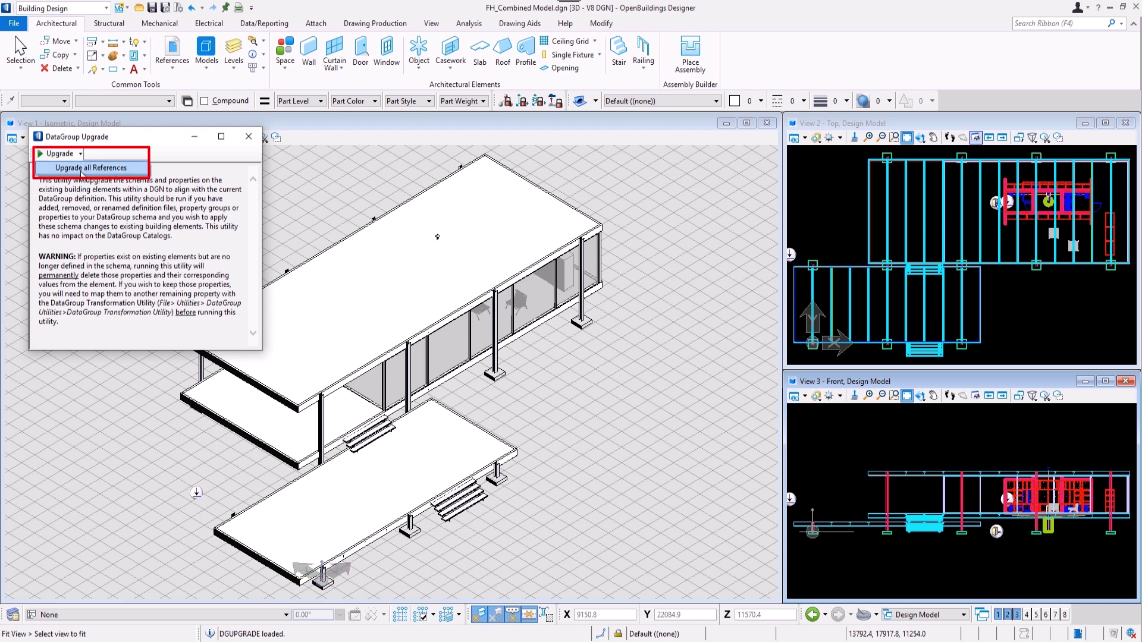
{"action": "left_click", "coordinate": [84, 168]}
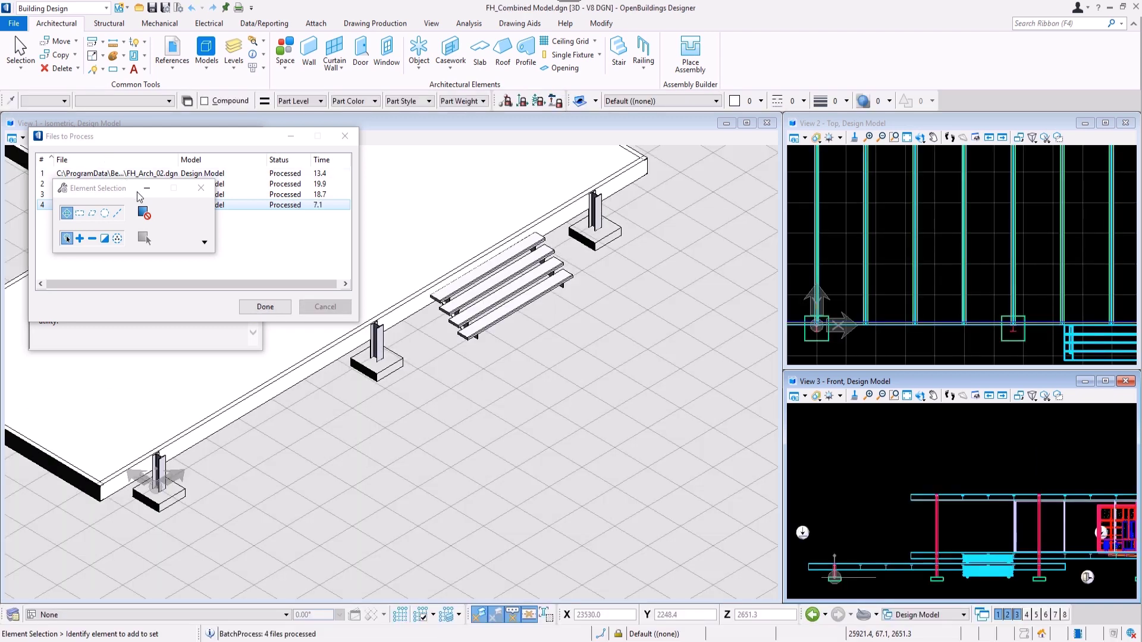
Close DataGroup Upgrade and activate the structural reference FH_Struc_01.dgn through the floor slab.
{"action": "left_click", "coordinate": [265, 306]}
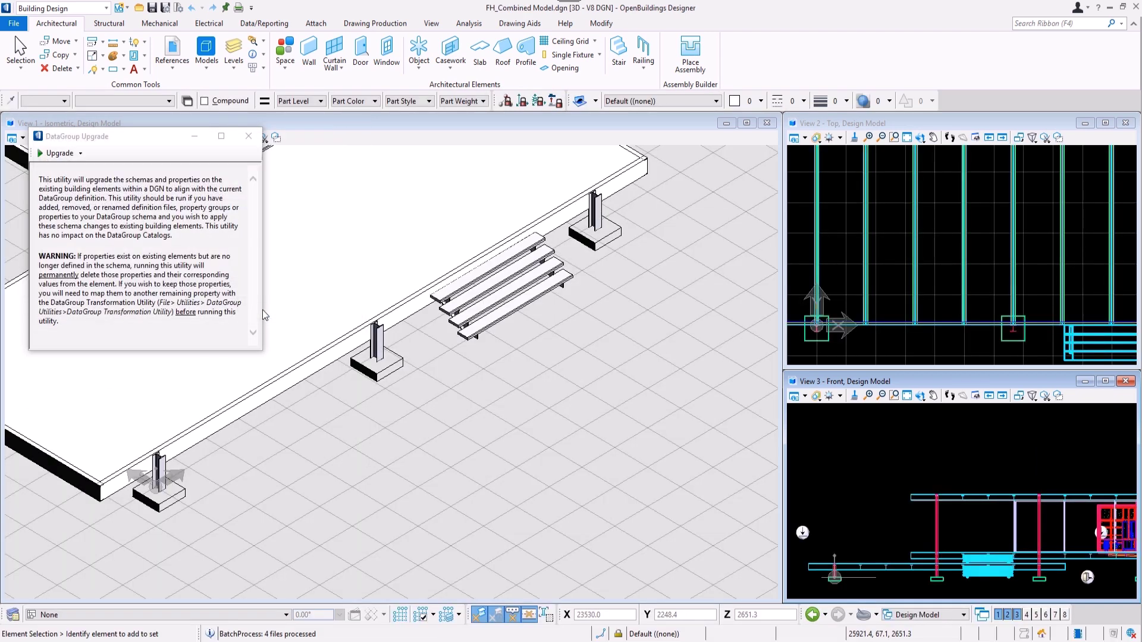
{"action": "left_click", "coordinate": [248, 137]}
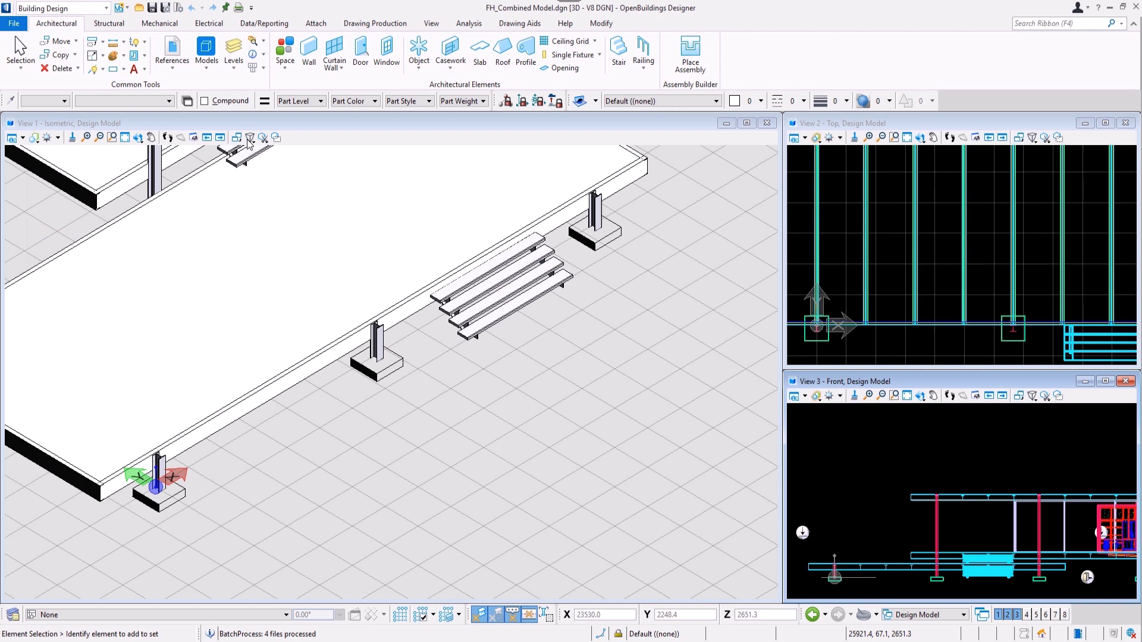
{"action": "left_click", "coordinate": [320, 355]}
{"action": "right_click", "coordinate": [320, 355]}
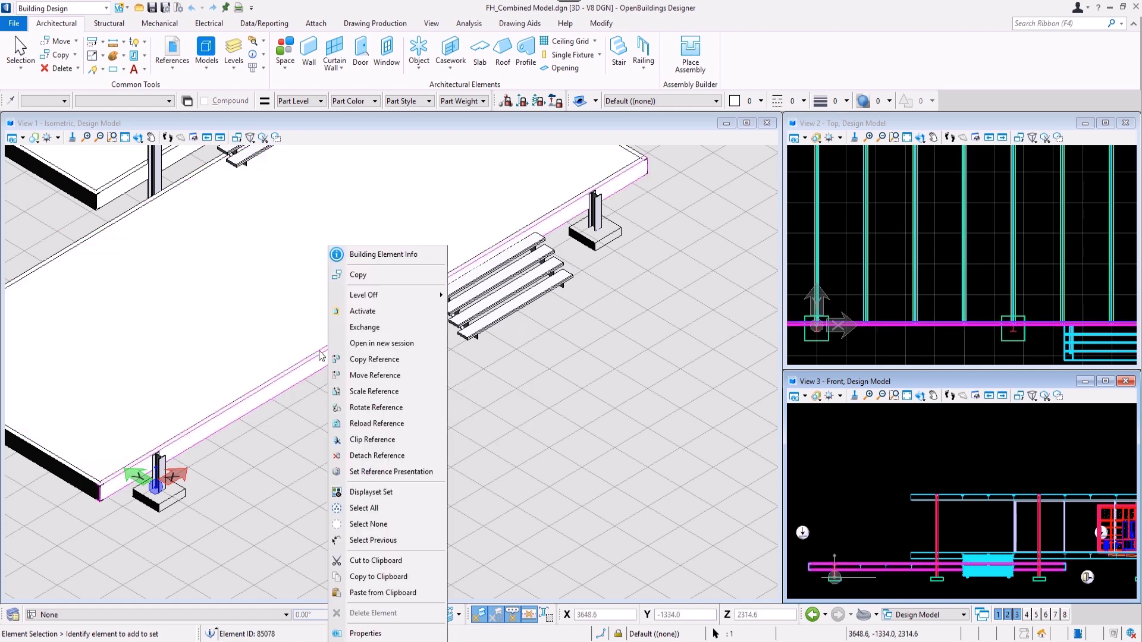
{"action": "left_click", "coordinate": [361, 311]}
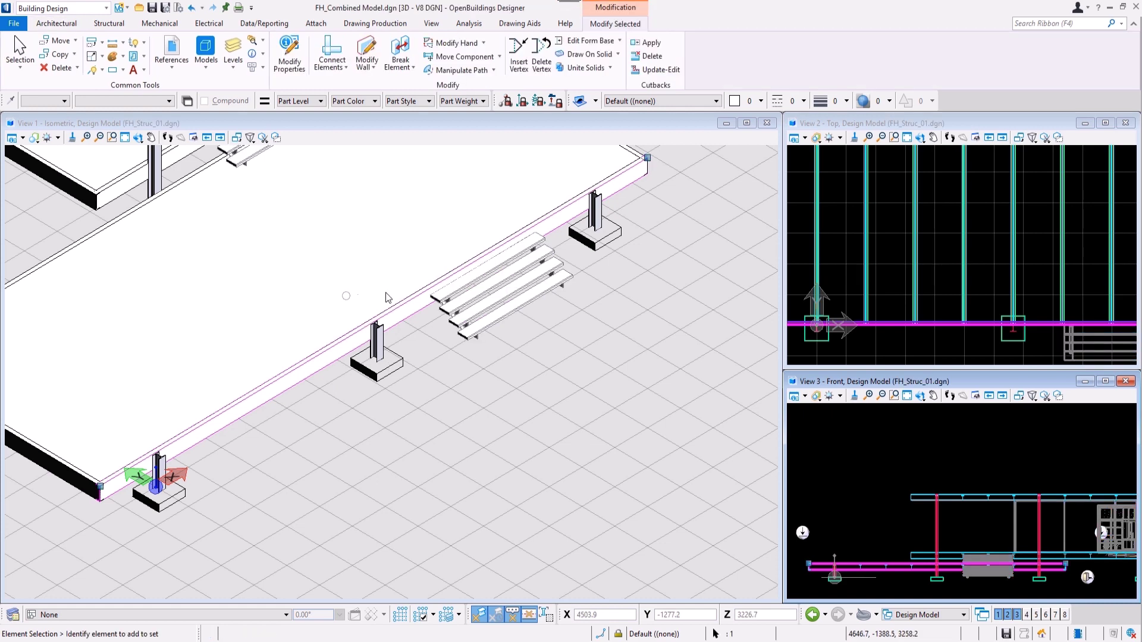
Review the slab's Pset_SlabCommon properties under Modify Slab, then exit with Esc.
{"action": "right_click", "coordinate": [634, 157]}
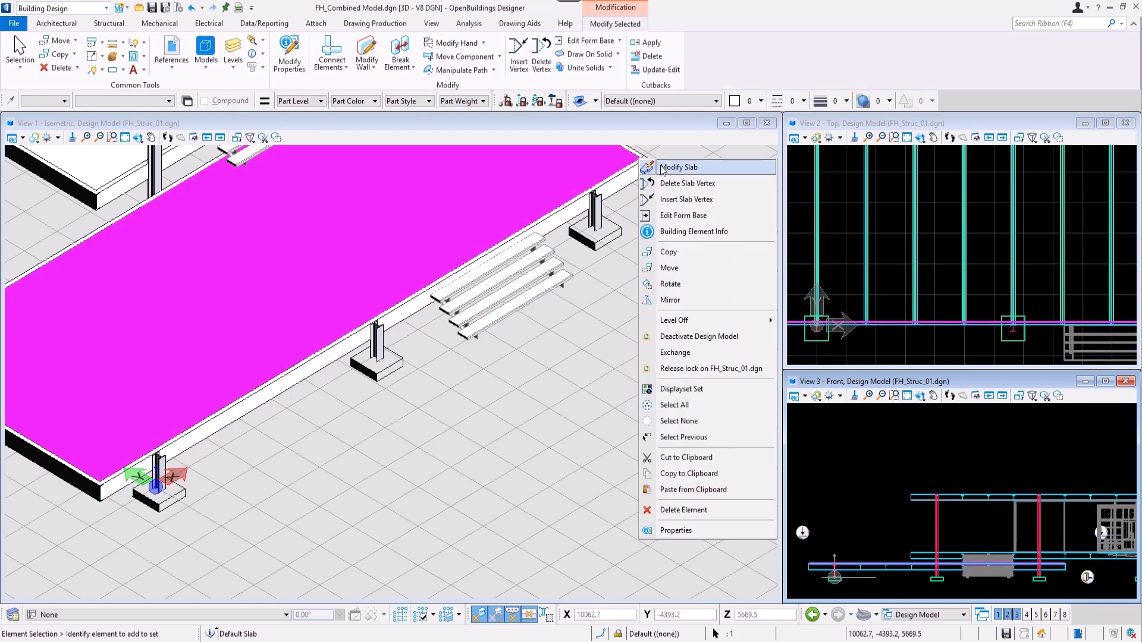
{"action": "scroll", "coordinate": [372, 261], "scroll_direction": "down", "scroll_amount": 10}
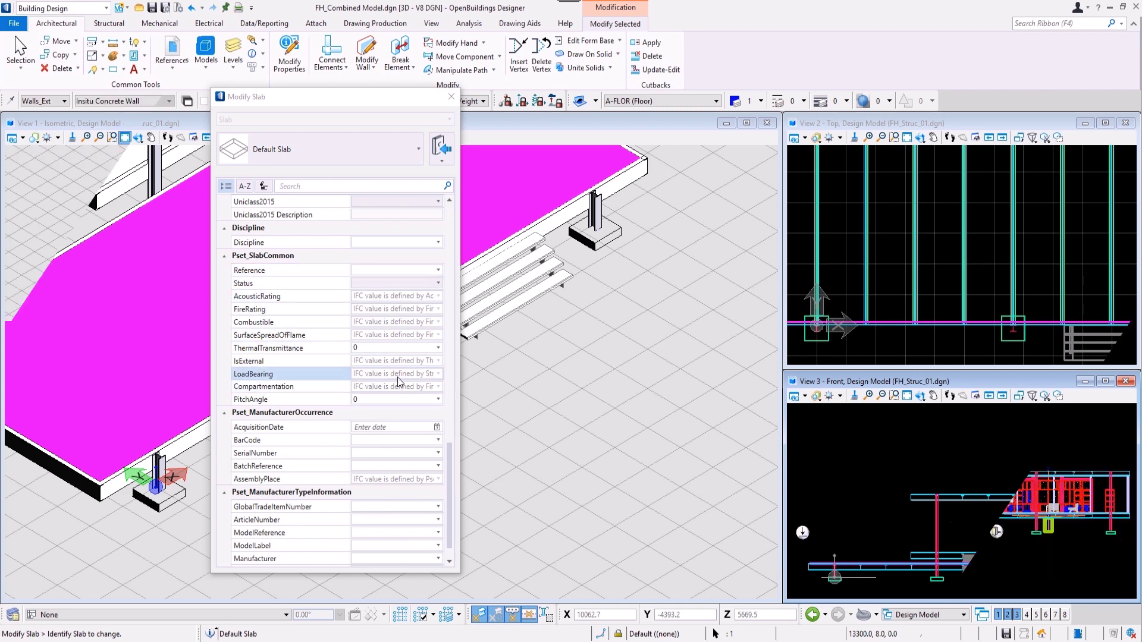
{"action": "key", "text": "Escape"}
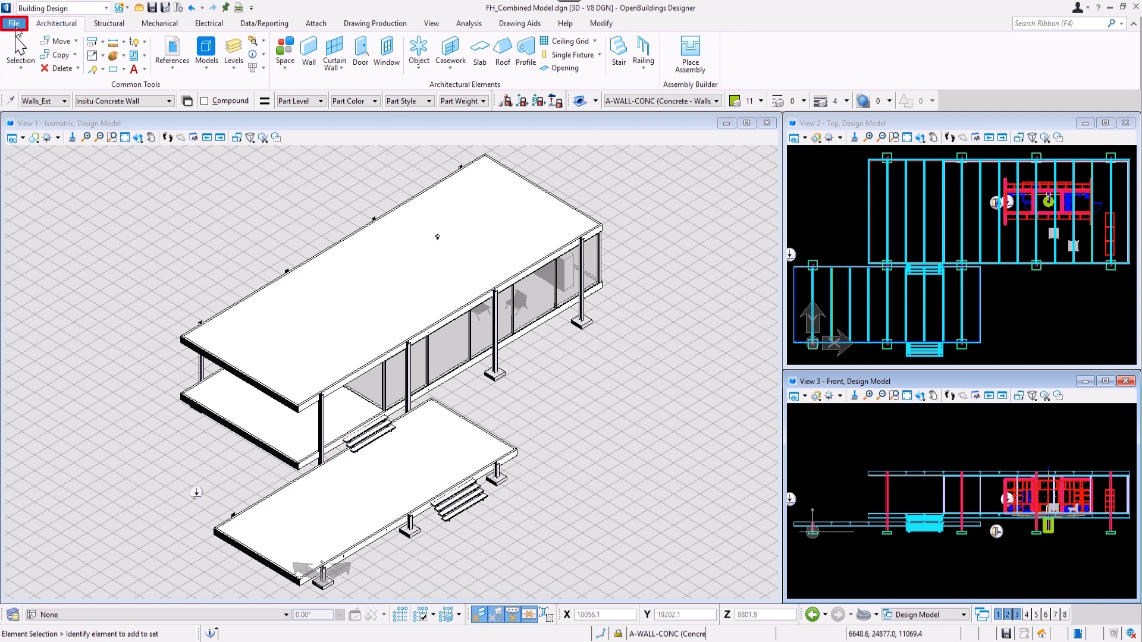
{"action": "left_click", "coordinate": [17, 29]}
Set up an IFC export using IFC2x3 Facilities Management Handover with Create COBie Spreadsheet checked.
{"action": "left_click", "coordinate": [46, 437]}
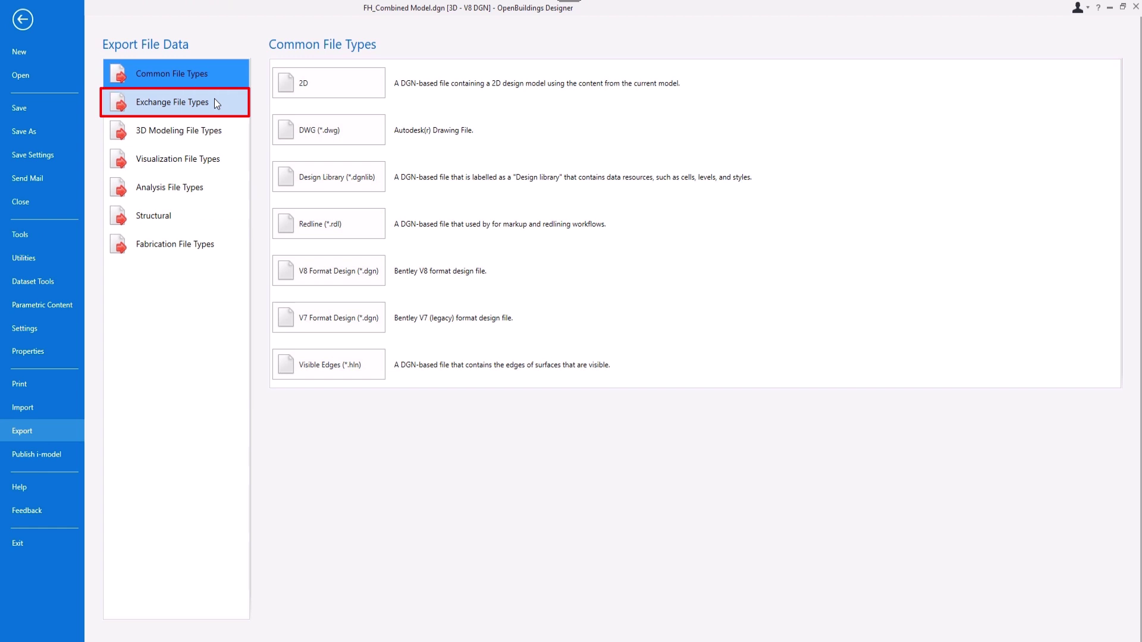
{"action": "left_click", "coordinate": [177, 104]}
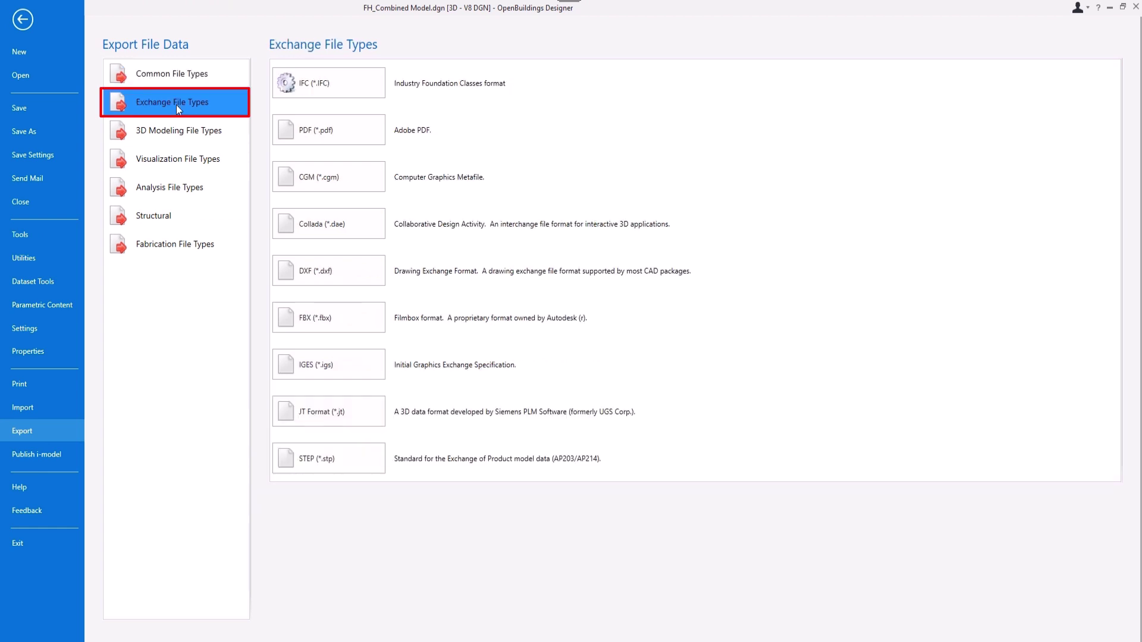
{"action": "left_click", "coordinate": [343, 88]}
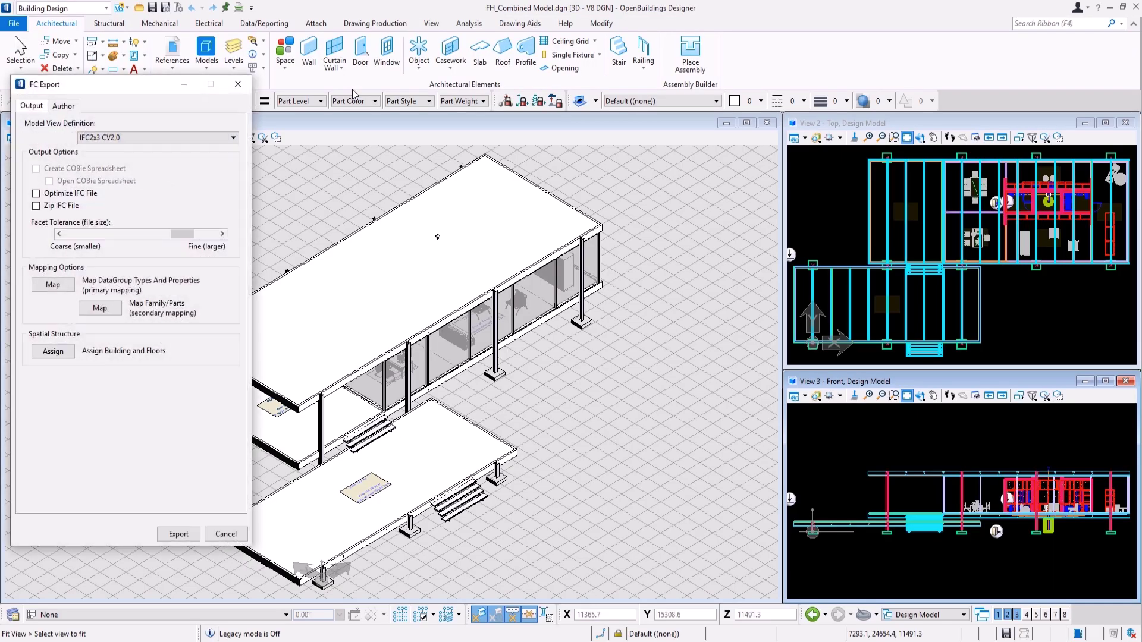
{"action": "left_click", "coordinate": [123, 138]}
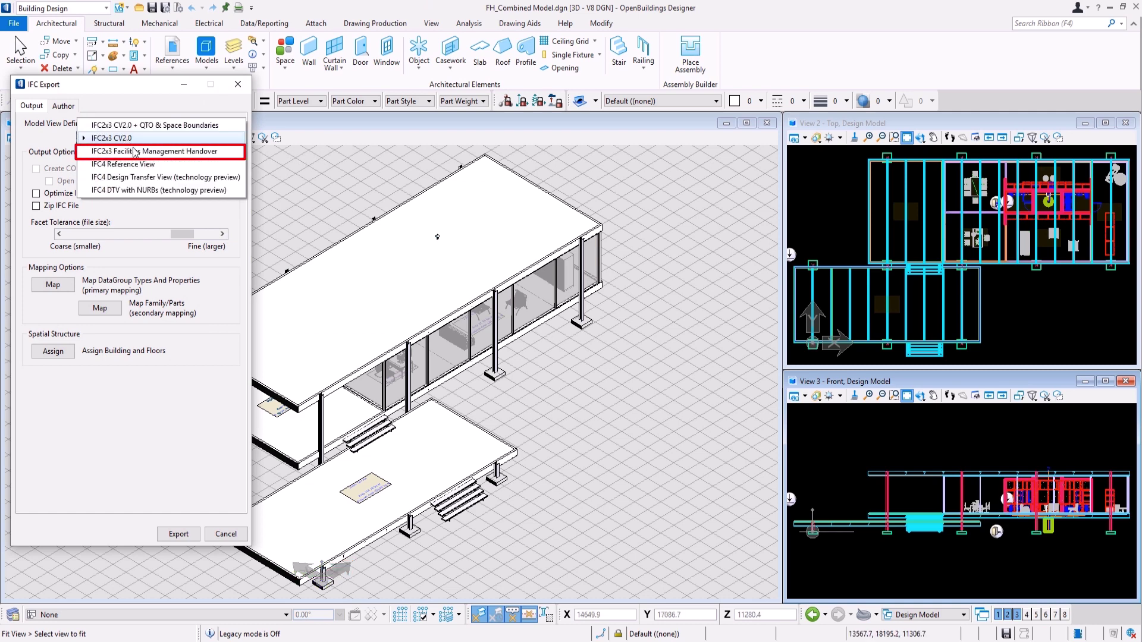
{"action": "left_click", "coordinate": [137, 152]}
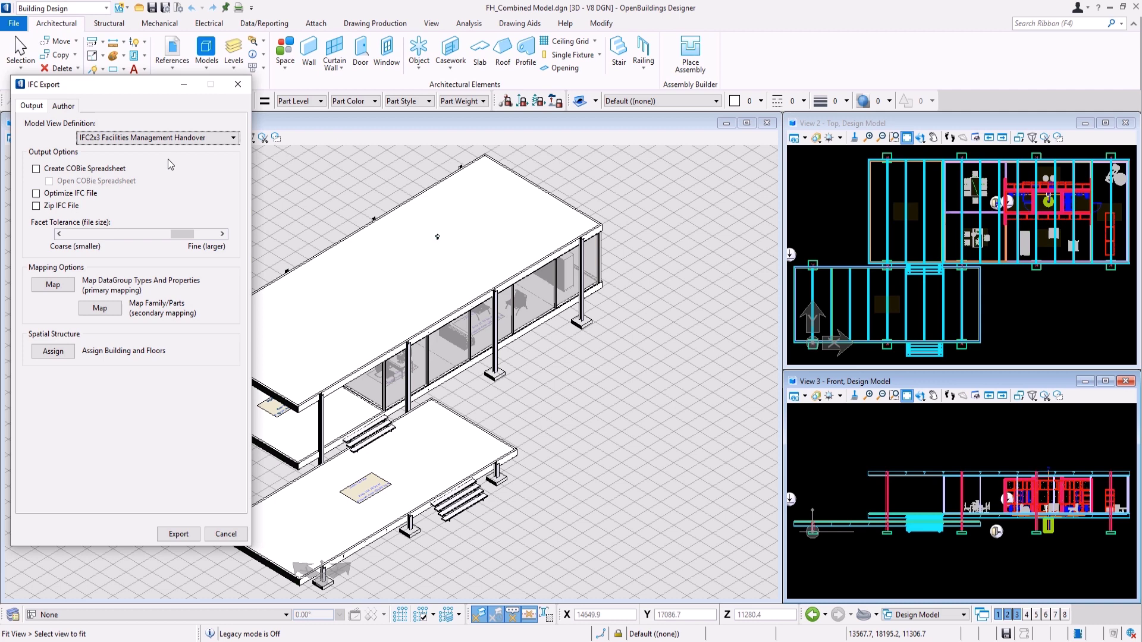
{"action": "left_click", "coordinate": [36, 170]}
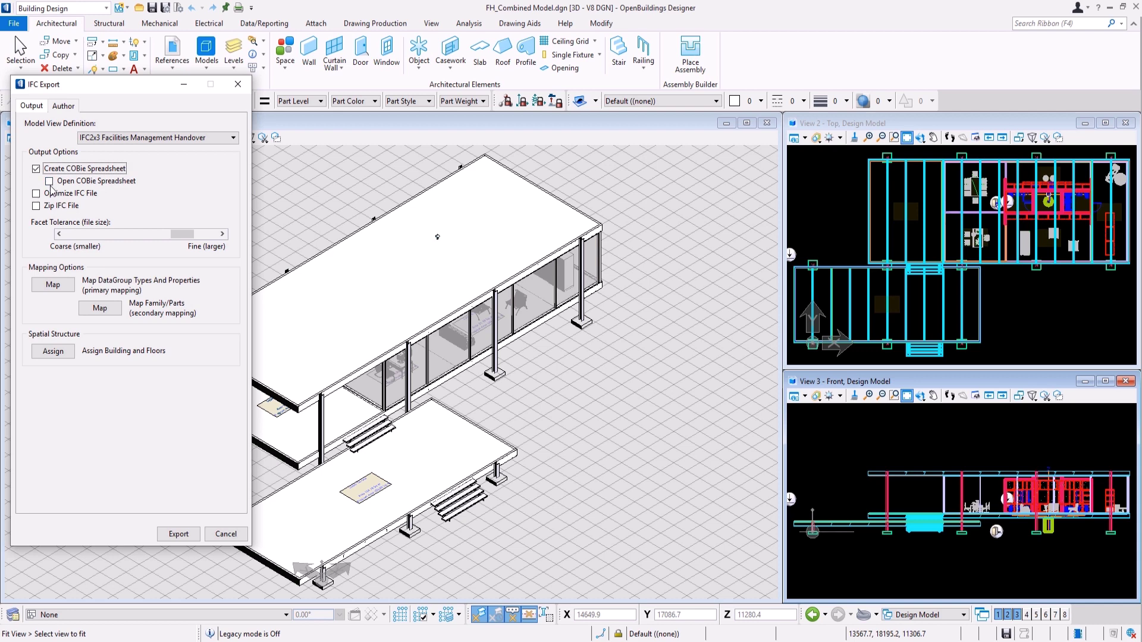
Check the Author details, then export as FH_Combined Model-cobie.ifc and save the COBie spreadsheet.
{"action": "left_click", "coordinate": [71, 111]}
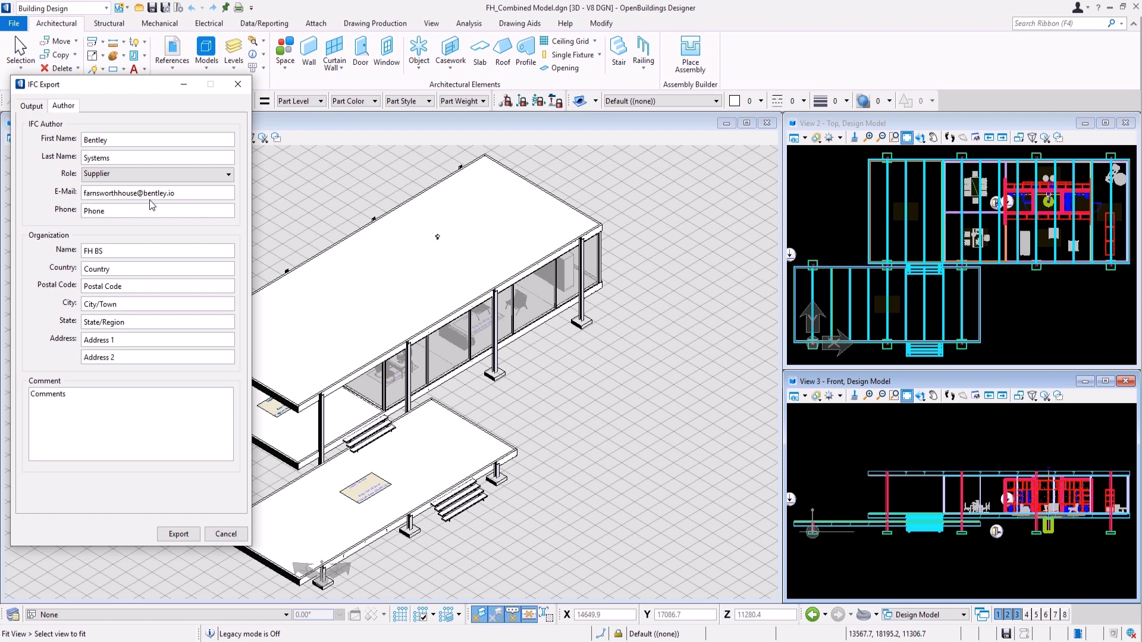
{"action": "left_click", "coordinate": [30, 107]}
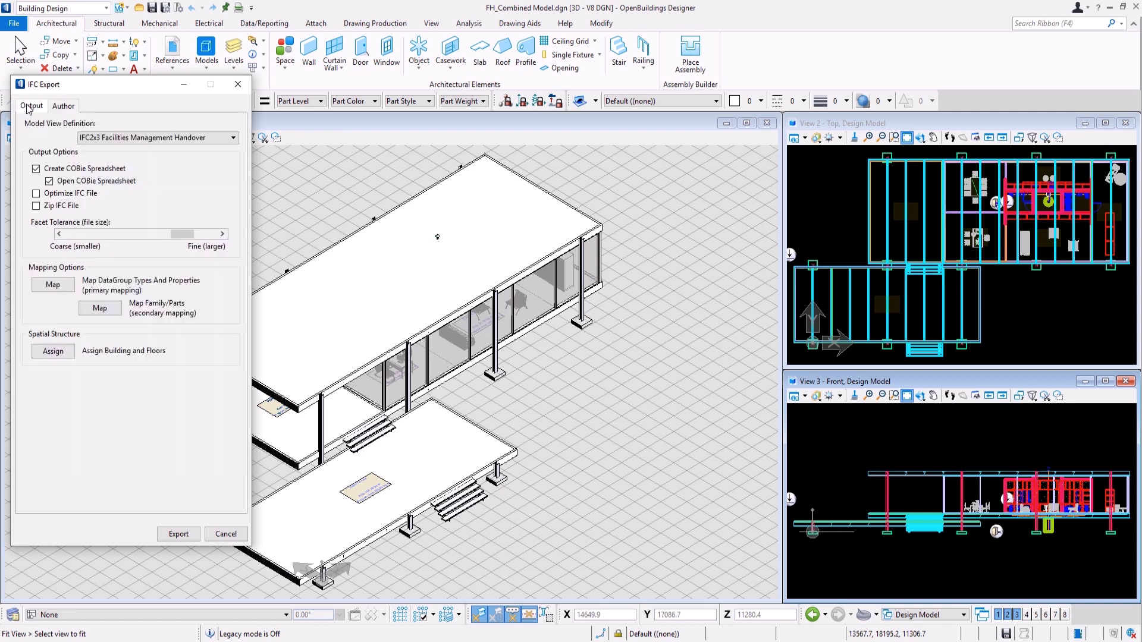
{"action": "left_click", "coordinate": [179, 533]}
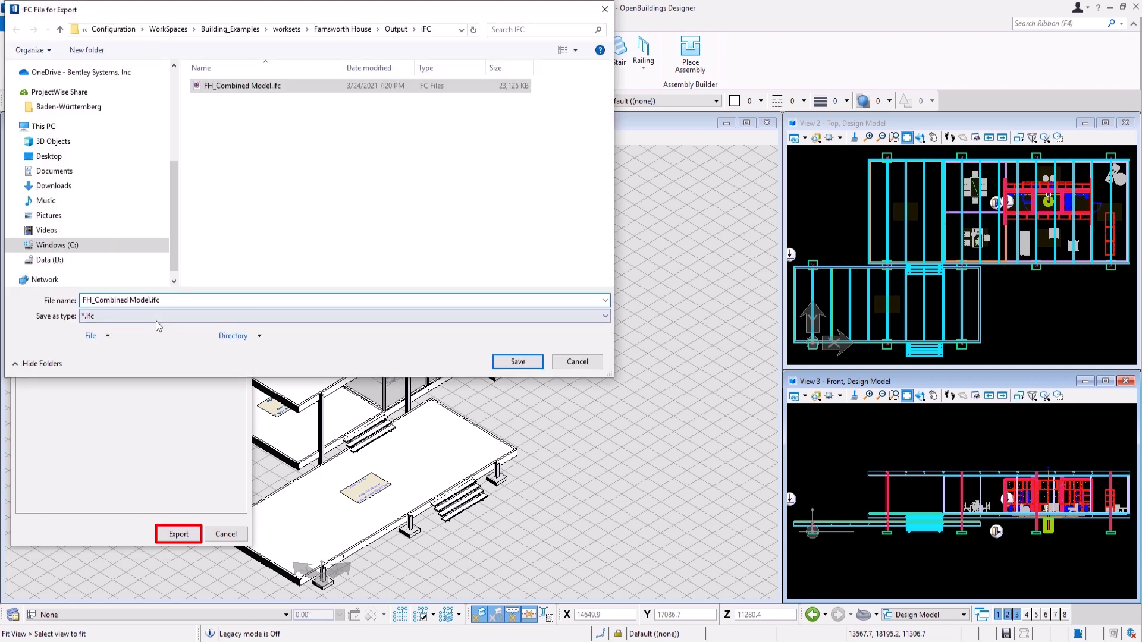
{"action": "type", "text": "-cobie"}
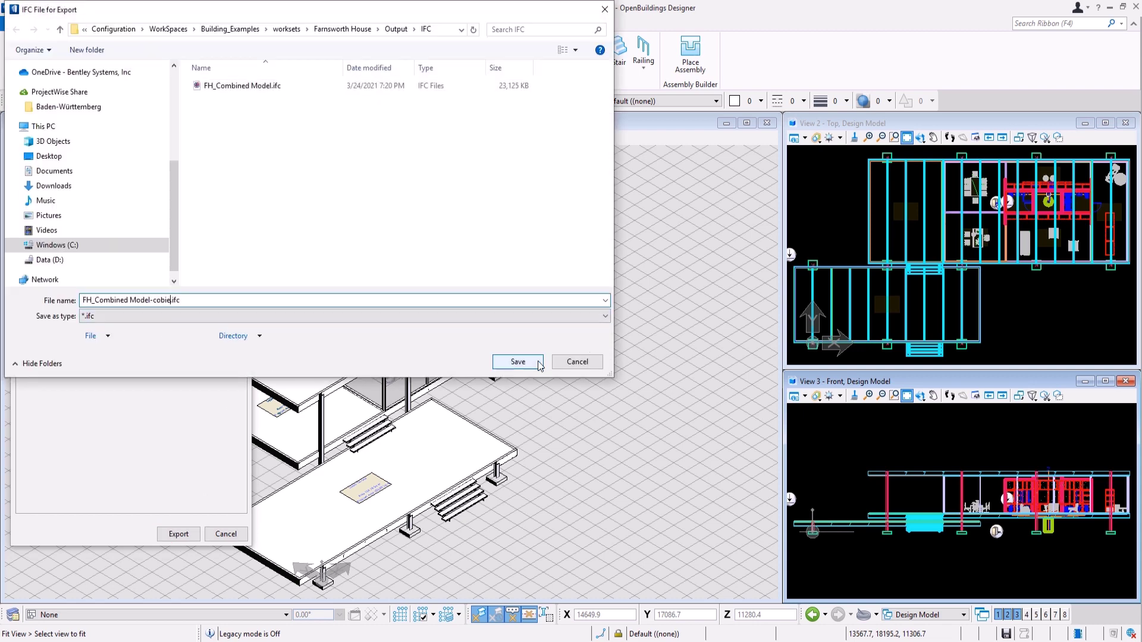
{"action": "left_click", "coordinate": [516, 361]}
{"action": "left_click", "coordinate": [515, 362]}
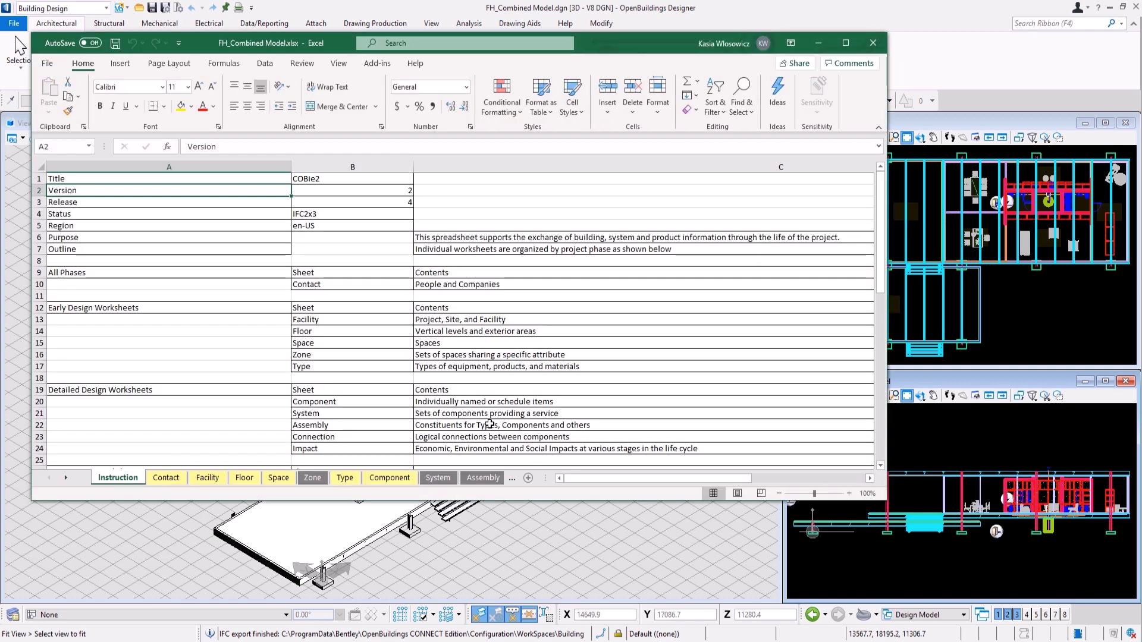
Look through the Contact, Facility, Floor, Space and Component sheets, scrolling down the Component list.
{"action": "left_click", "coordinate": [166, 478]}
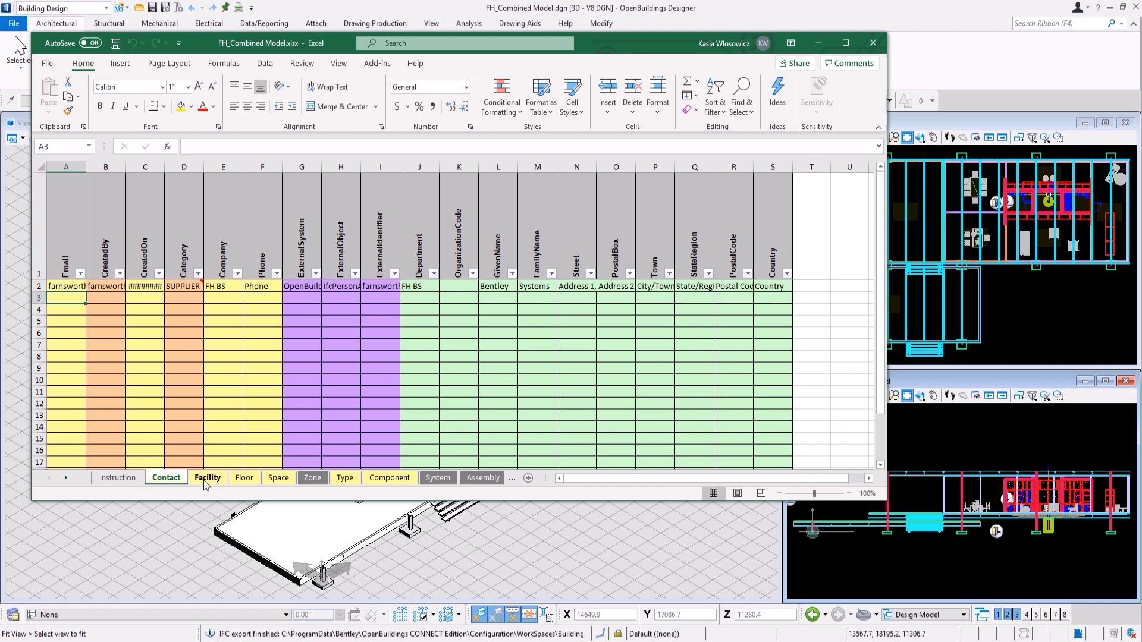
{"action": "left_click", "coordinate": [224, 480]}
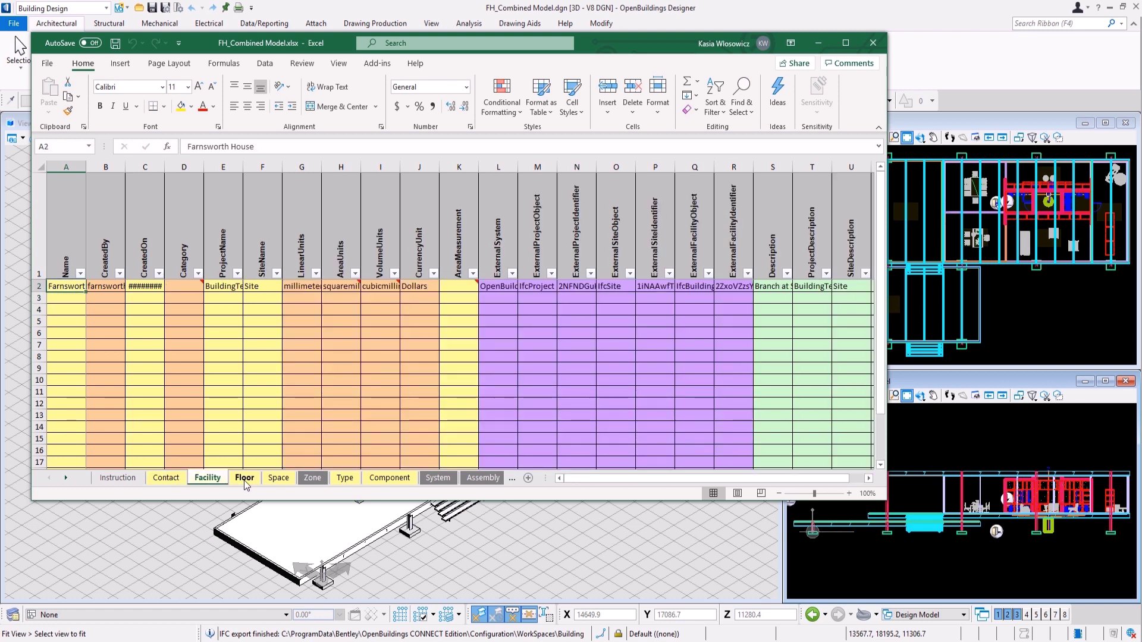
{"action": "left_click", "coordinate": [245, 481]}
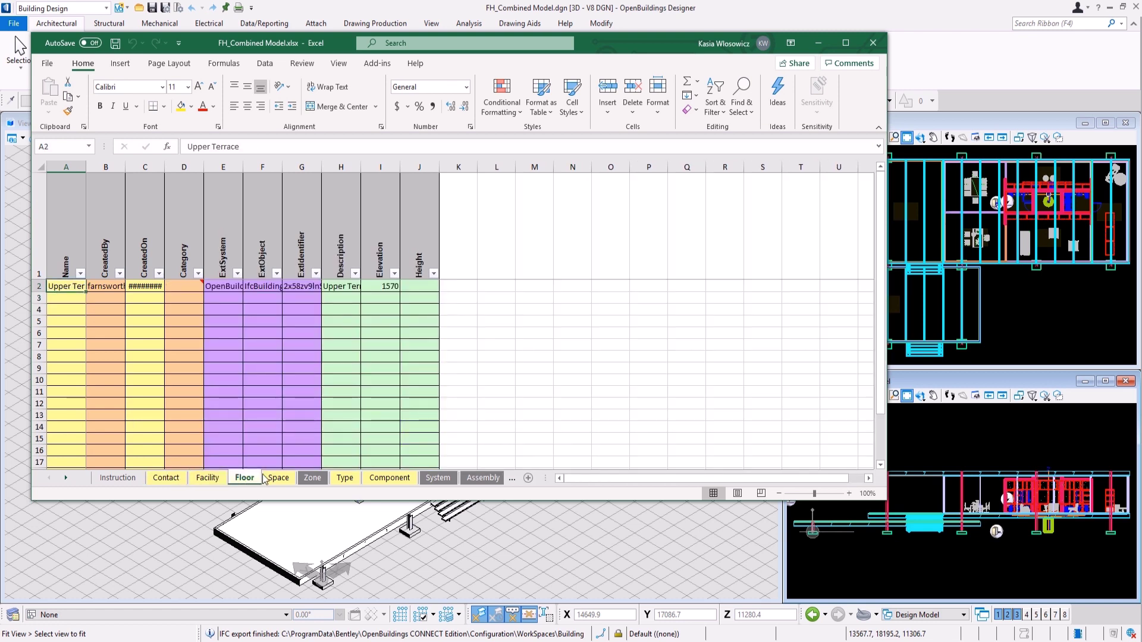
{"action": "left_click", "coordinate": [275, 479]}
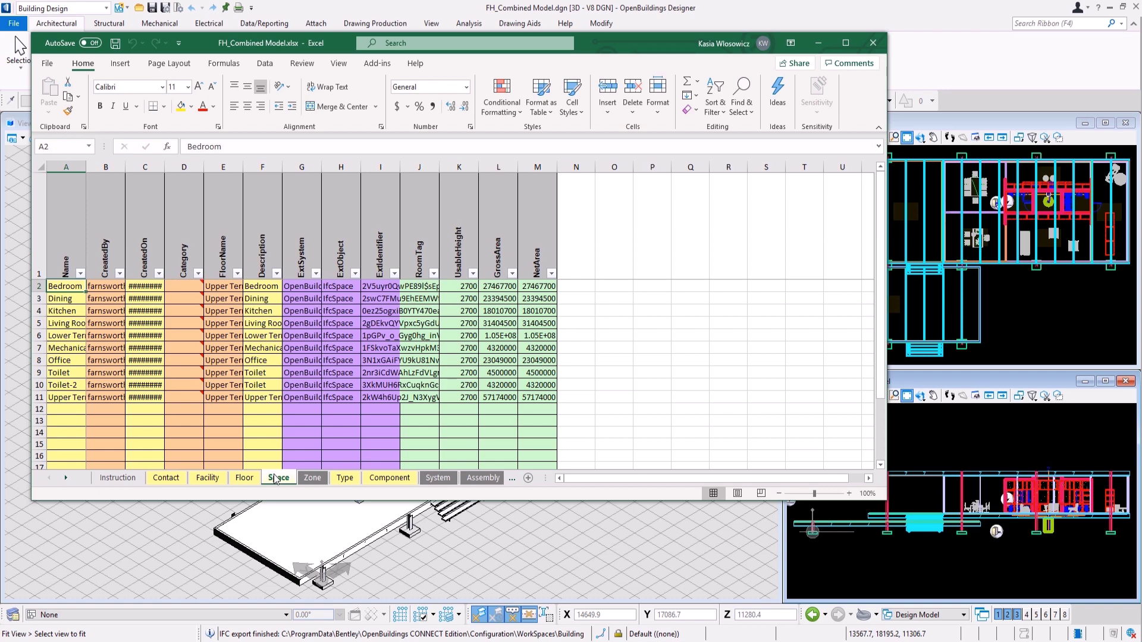
{"action": "left_click", "coordinate": [373, 477]}
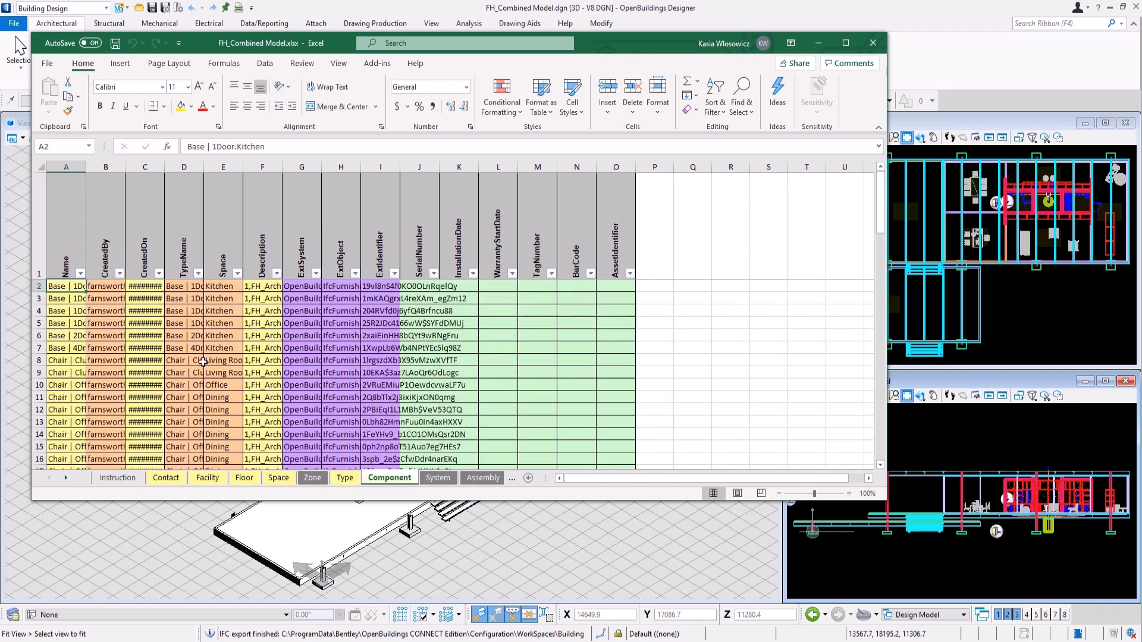
{"action": "scroll", "coordinate": [185, 345], "scroll_direction": "down", "scroll_amount": 4}
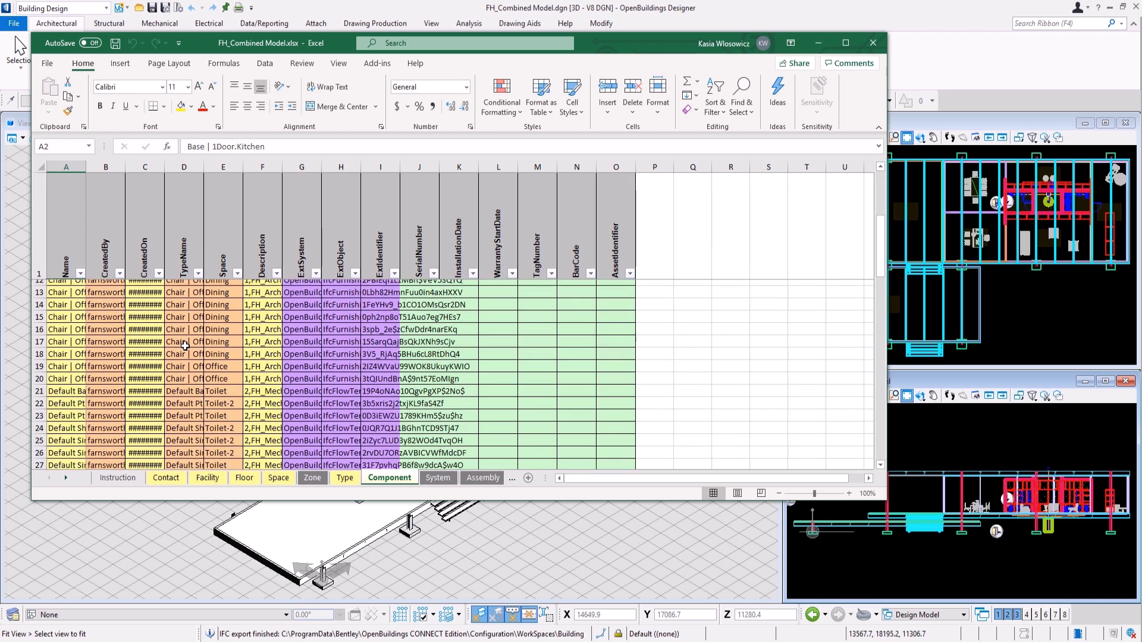
{"action": "scroll", "coordinate": [185, 346], "scroll_direction": "down", "scroll_amount": 5}
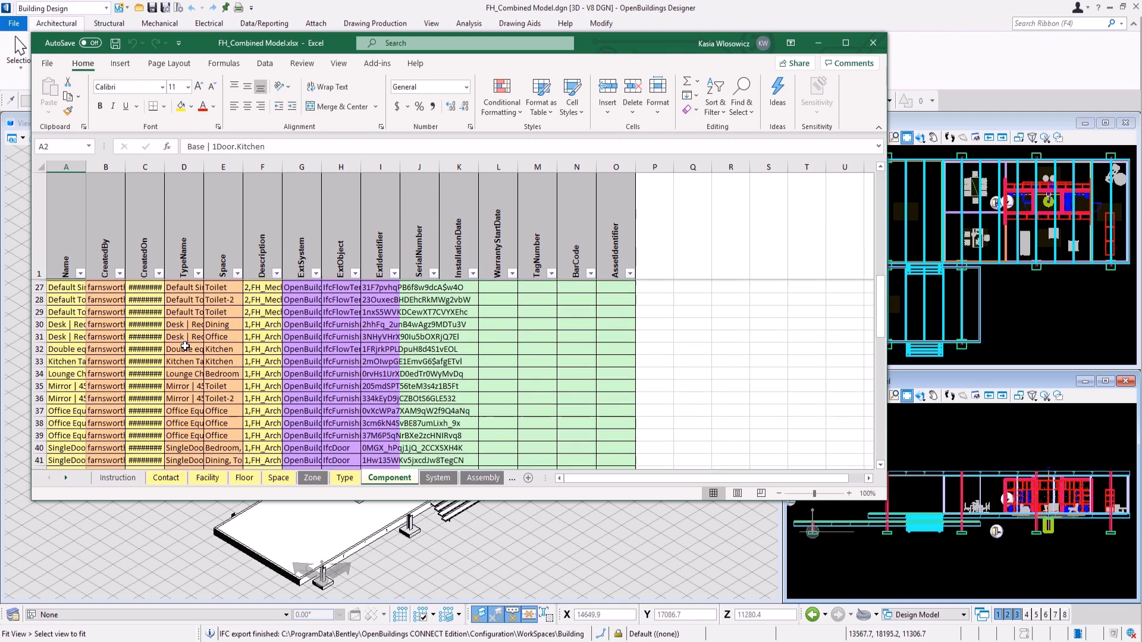
{"action": "scroll", "coordinate": [185, 346], "scroll_direction": "down", "scroll_amount": 7}
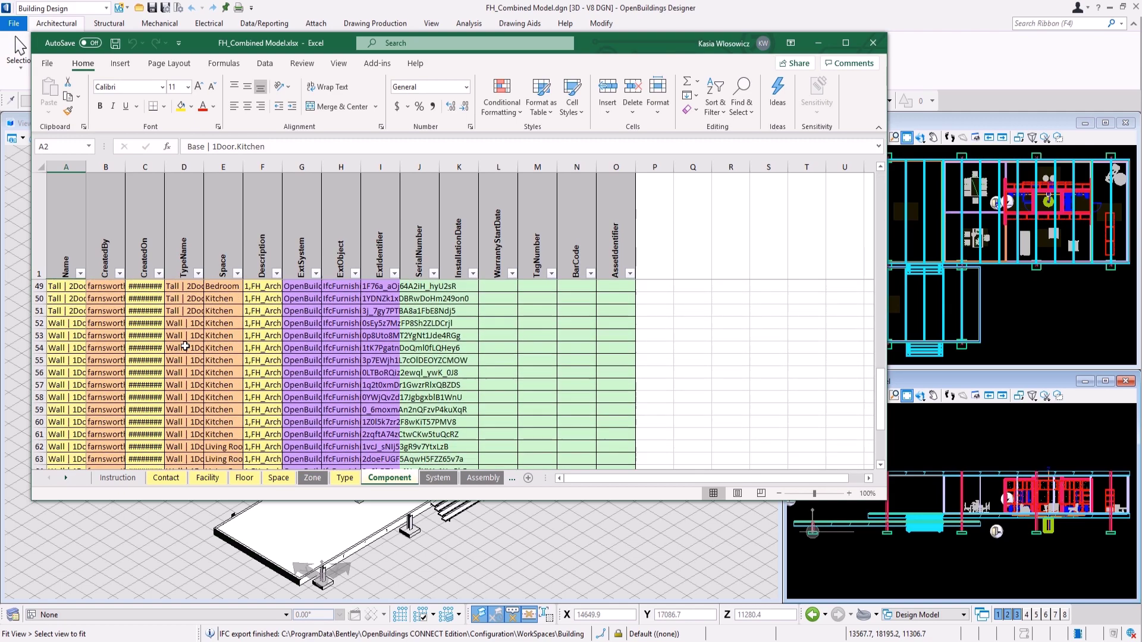
{"action": "scroll", "coordinate": [185, 346], "scroll_direction": "down", "scroll_amount": 6}
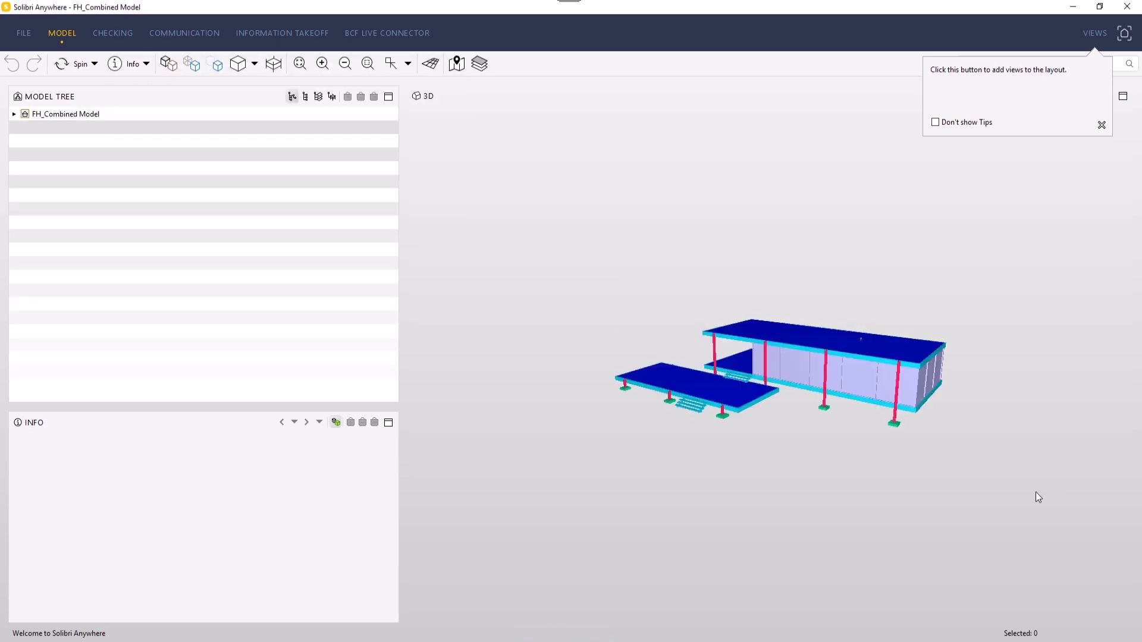
Orbit the model and select the Farnsworth House building in the Model Tree.
{"action": "left_click_drag", "start_coordinate": [872, 390], "coordinate": [510, 494]}
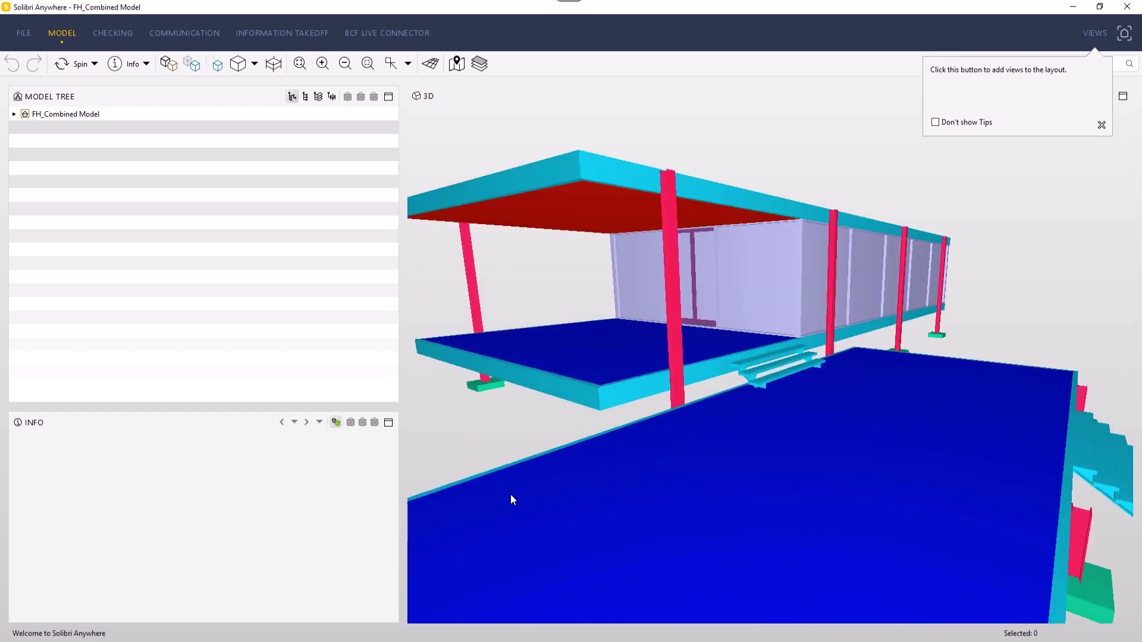
{"action": "double_click", "coordinate": [48, 115]}
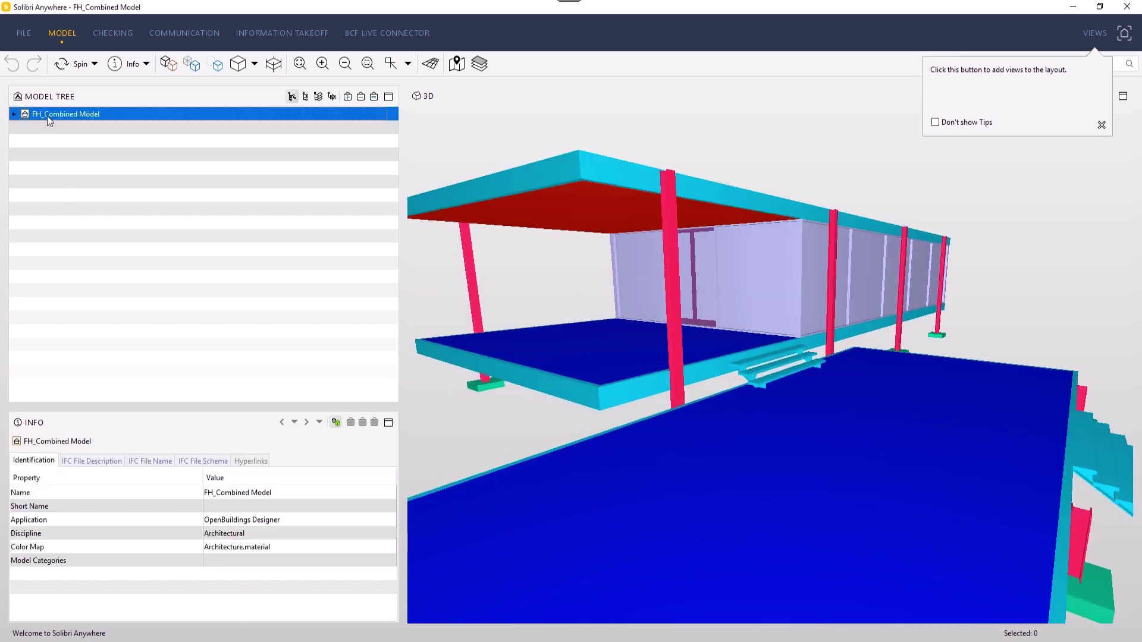
{"action": "left_click", "coordinate": [26, 127]}
{"action": "left_click", "coordinate": [66, 143]}
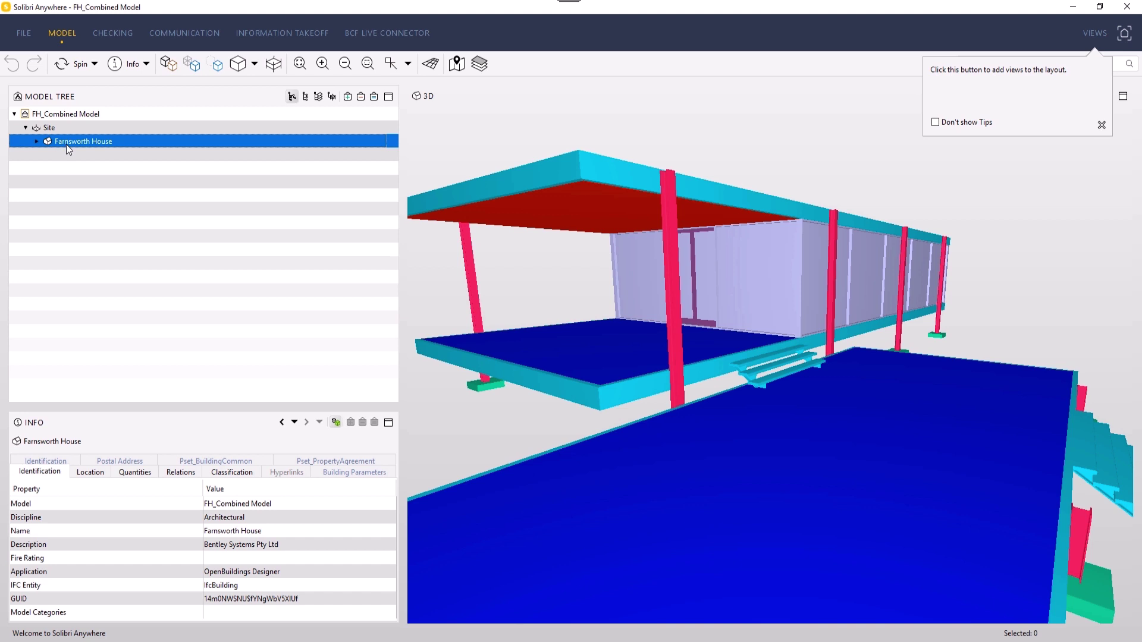
Review the building's location, quantities, Pset_BuildingCommon and Building Parameters showing Year Constructed 2013.
{"action": "left_click", "coordinate": [95, 473]}
{"action": "left_click", "coordinate": [133, 473]}
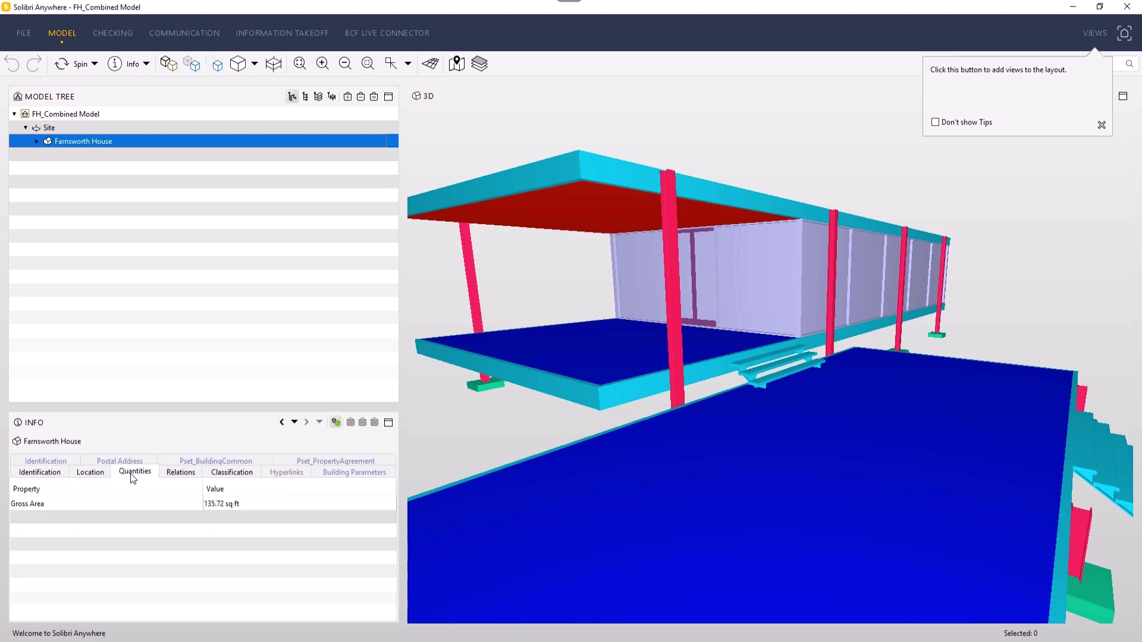
{"action": "left_click", "coordinate": [215, 461]}
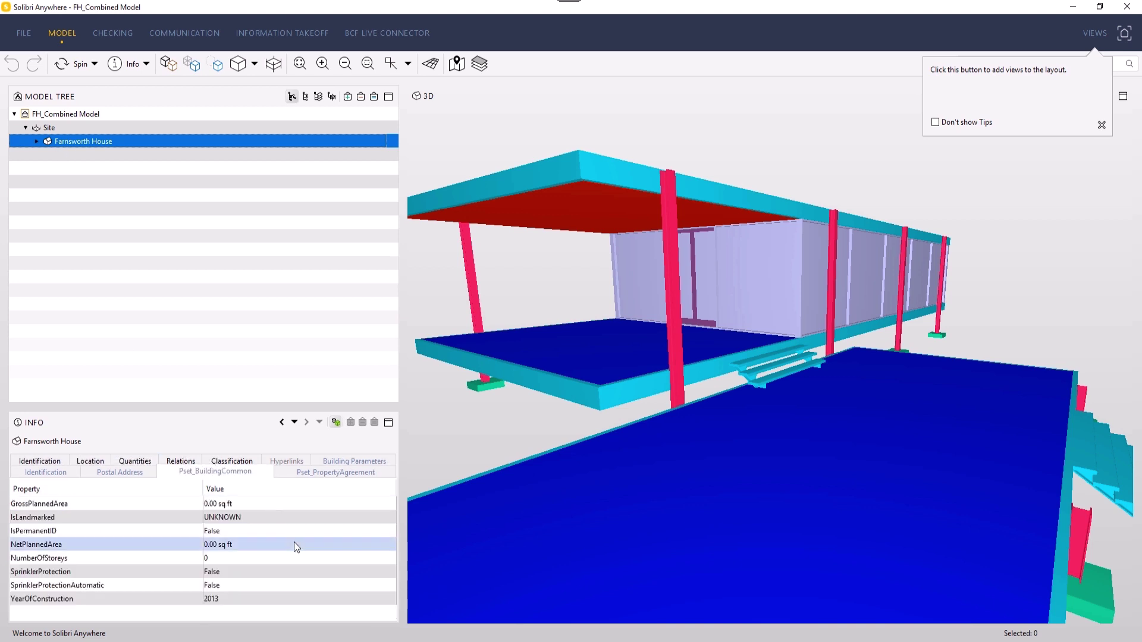
{"action": "left_click", "coordinate": [337, 463]}
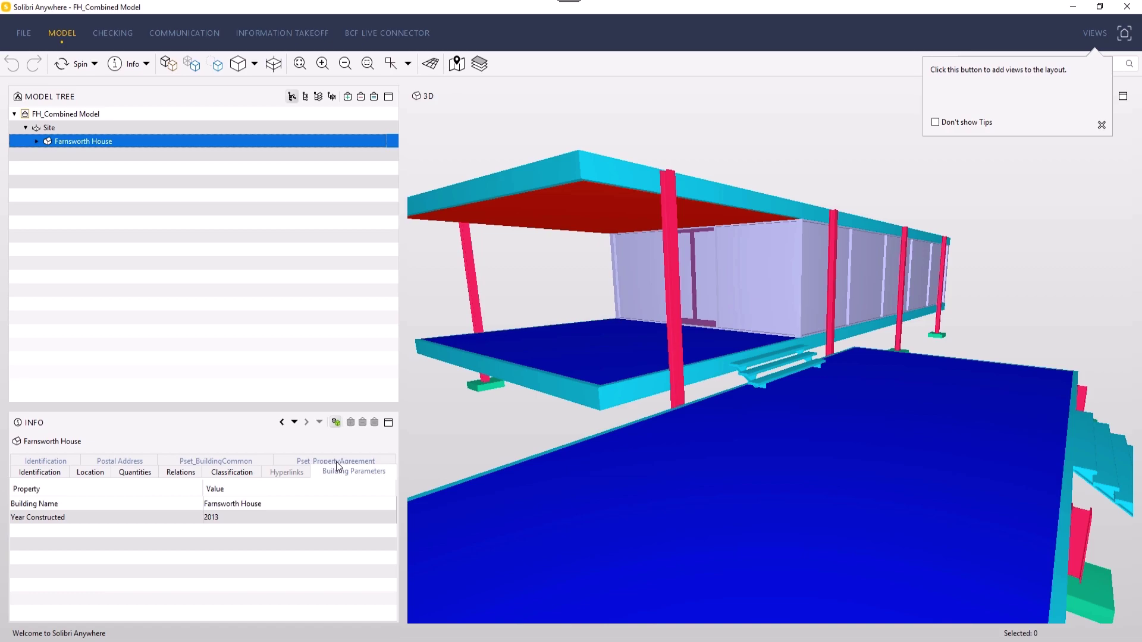